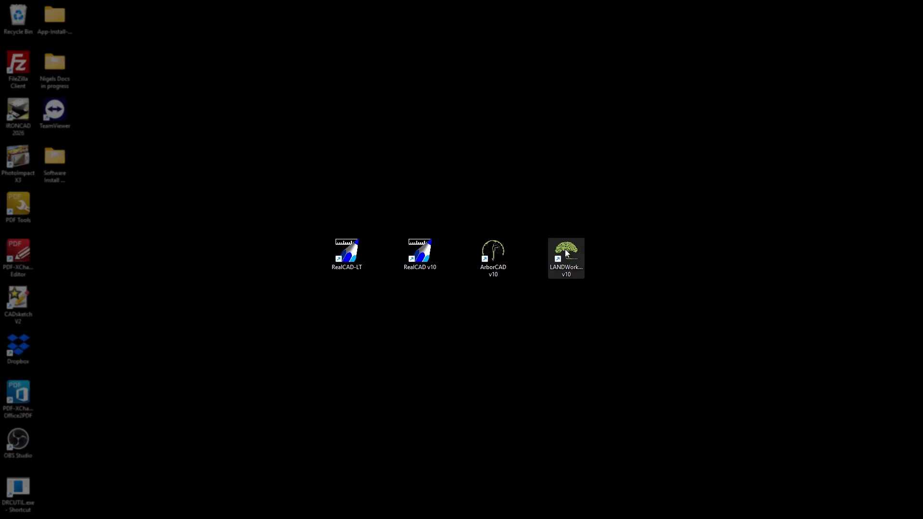
- Launch RealCAD-LT and review the Windows and Mac pages of its Shortcut Cheat Sheet
double_click(352, 238)
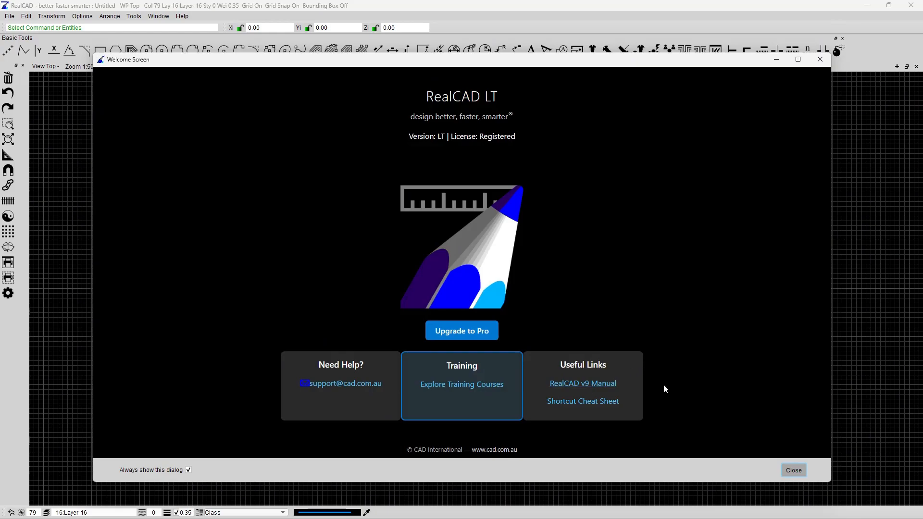
left_click(566, 406)
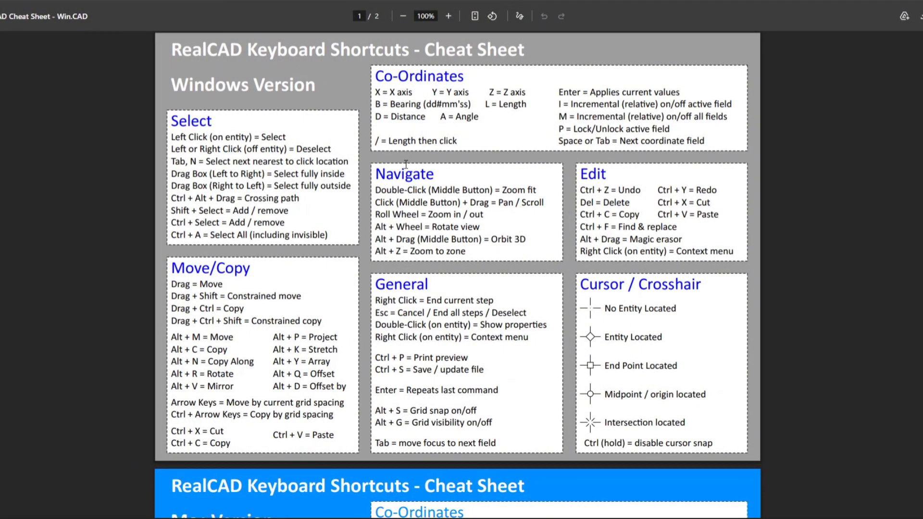
scroll(406, 164, "down", 8)
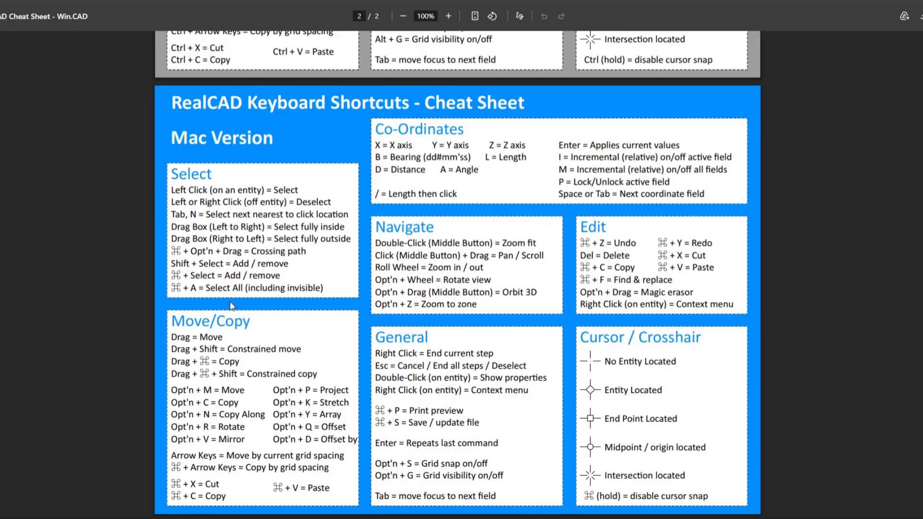
double_click(205, 361)
left_click(913, 7)
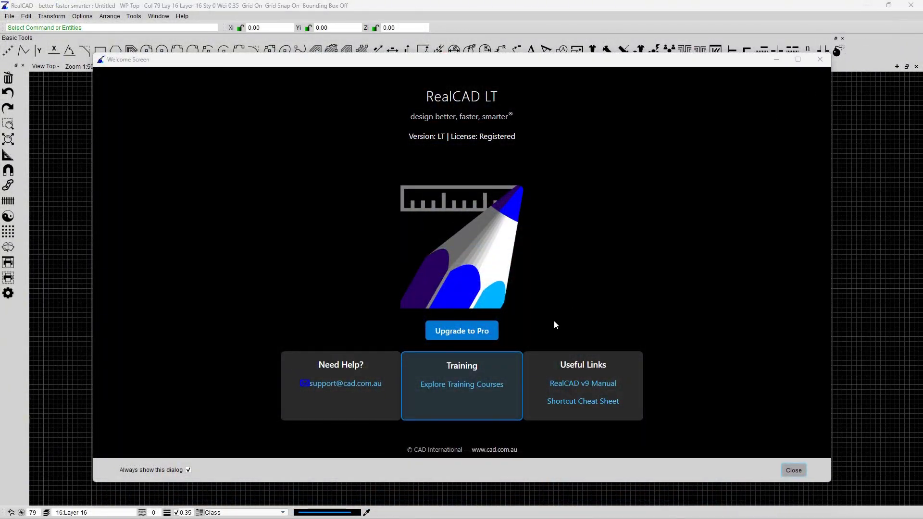
- Close RealCAD LT and bring up an empty RealCAD v10 drawing with the welcome screen dismissed
left_click(820, 59)
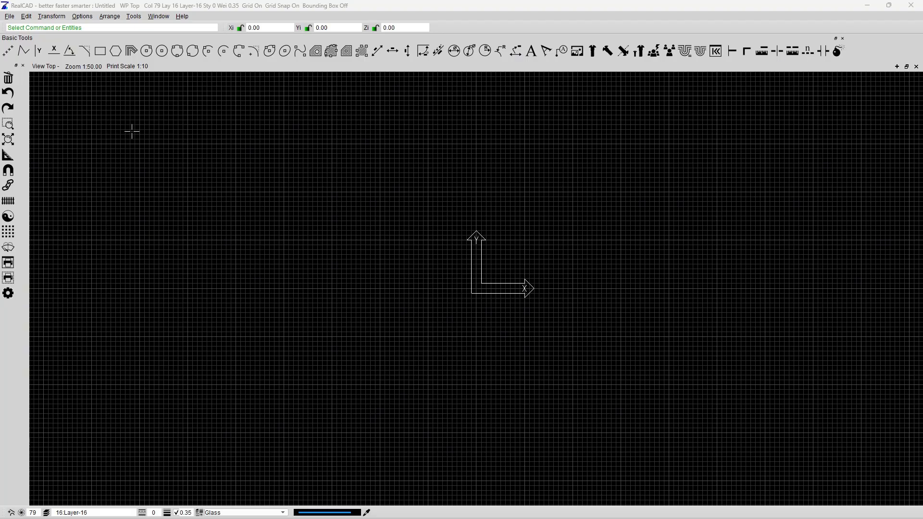
left_click(911, 6)
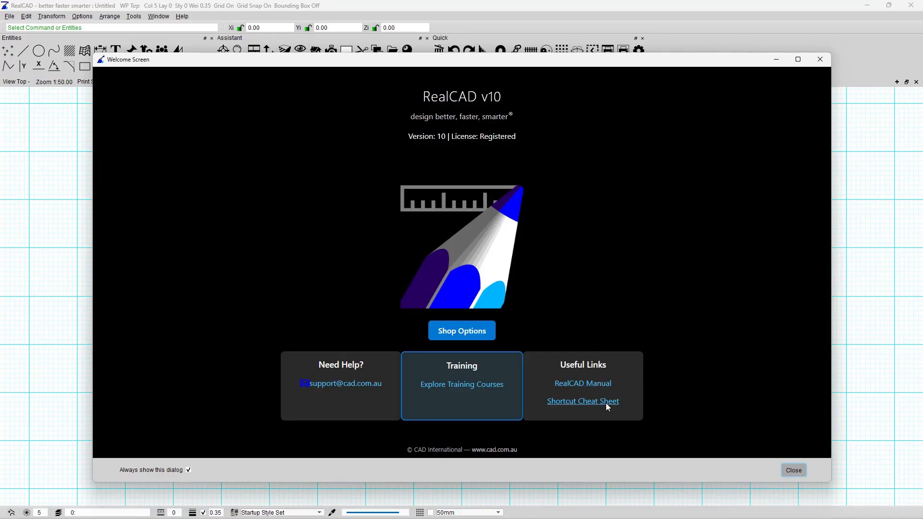
left_click(821, 60)
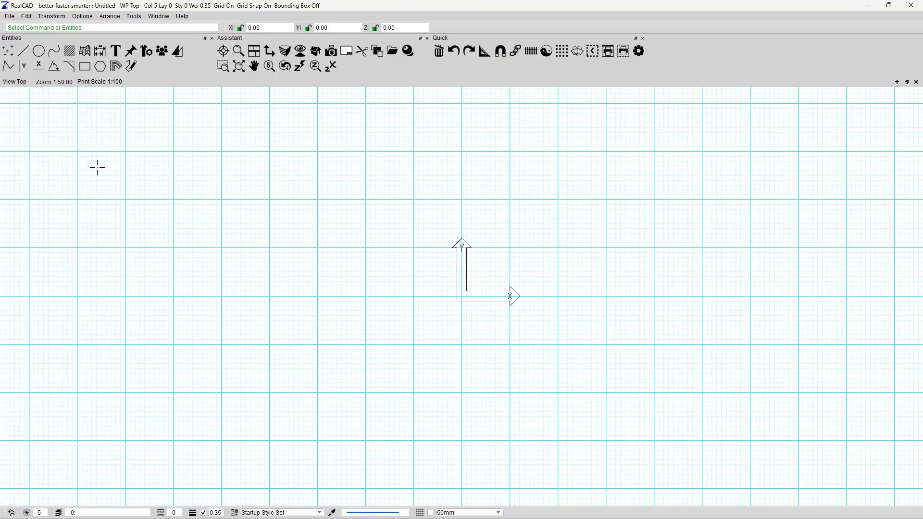
- Look through the circle, curve, hatch, text and dimension tool sets of the Entities palette
left_click(40, 50)
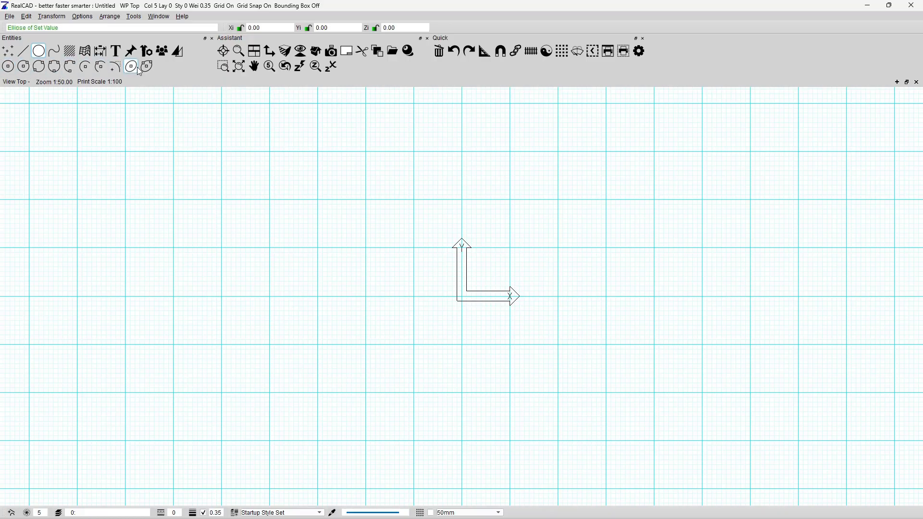
left_click(60, 55)
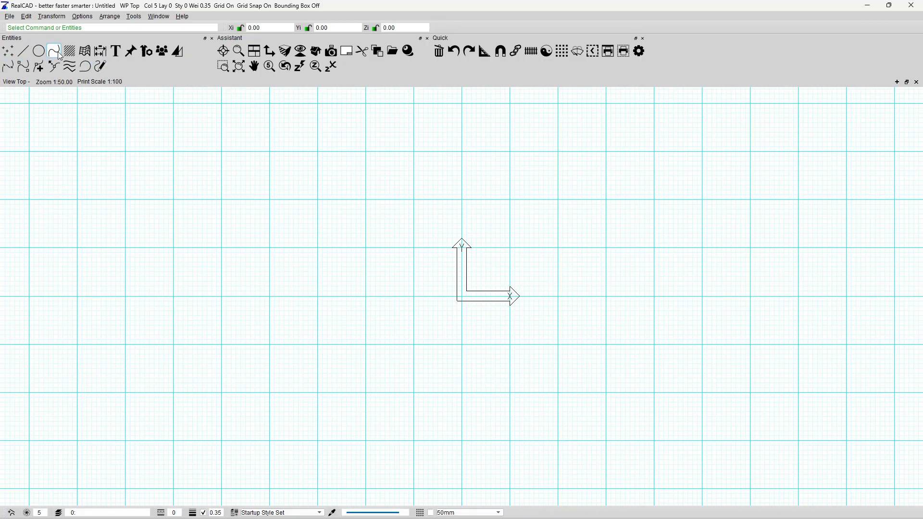
left_click(69, 56)
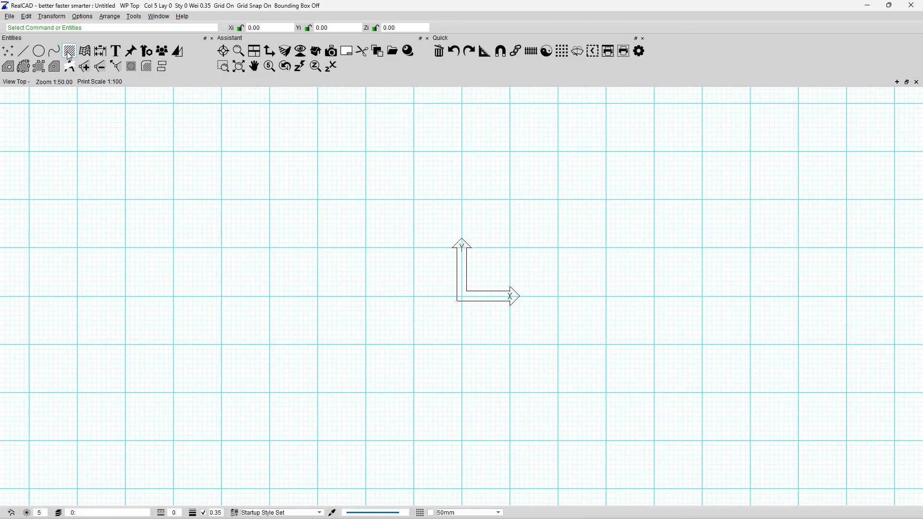
left_click(115, 52)
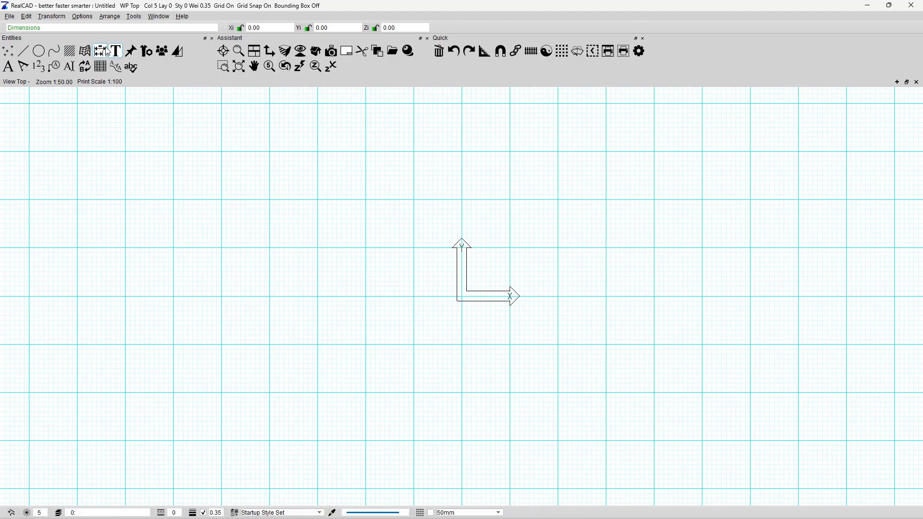
left_click(100, 51)
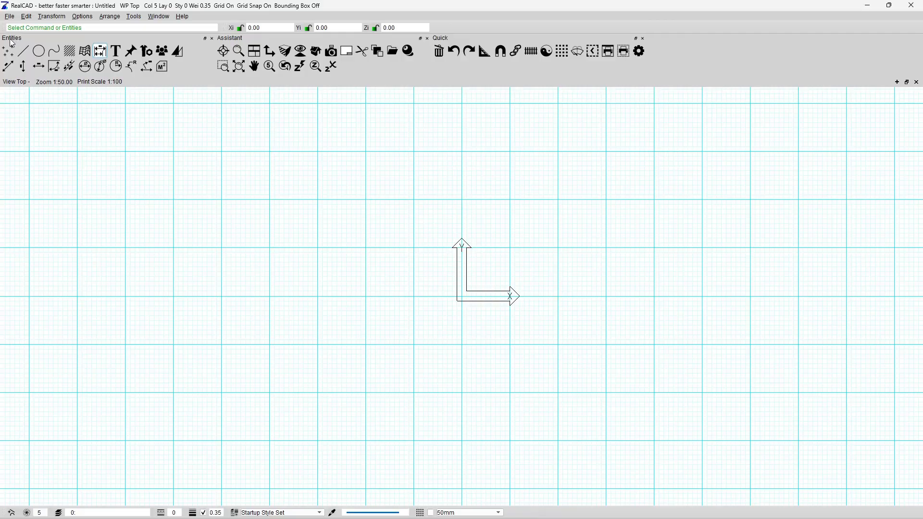
- Float the Entities and Assistant palettes over the drawing and dock the Quick palette vertically beside it
left_click_drag(12, 42, 69, 124)
left_click_drag(20, 52, 165, 205)
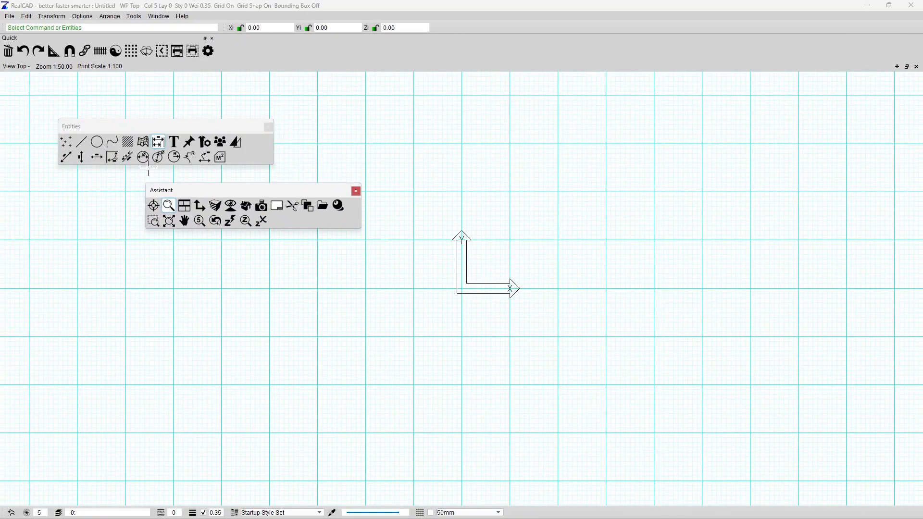
left_click_drag(14, 43, 15, 227)
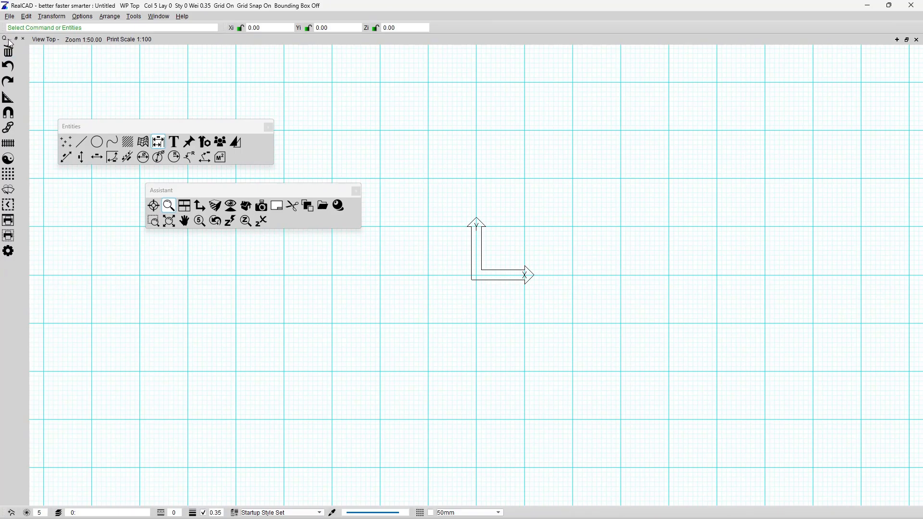
- Dock the Entities, Assistant and Quick palettes as one tabbed group above the drawing and view each of them
left_click_drag(106, 130, 65, 46)
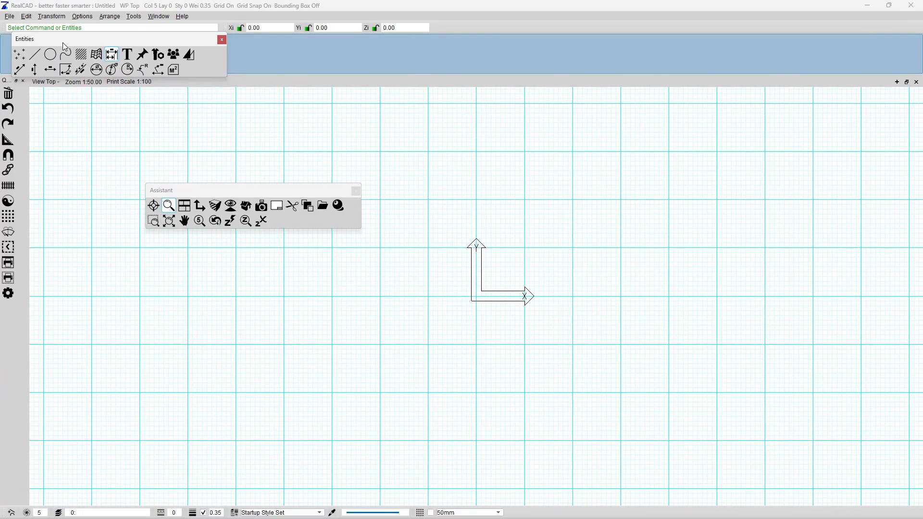
left_click_drag(212, 191, 174, 54)
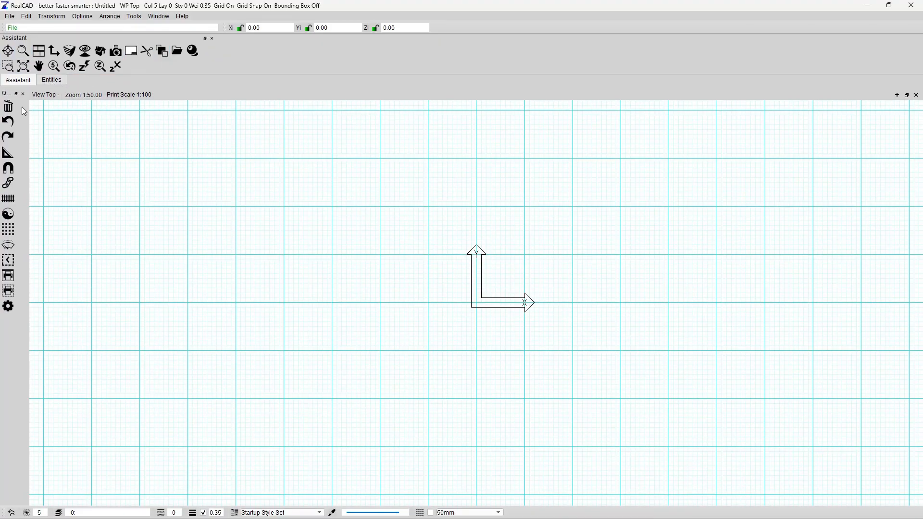
left_click_drag(6, 94, 177, 48)
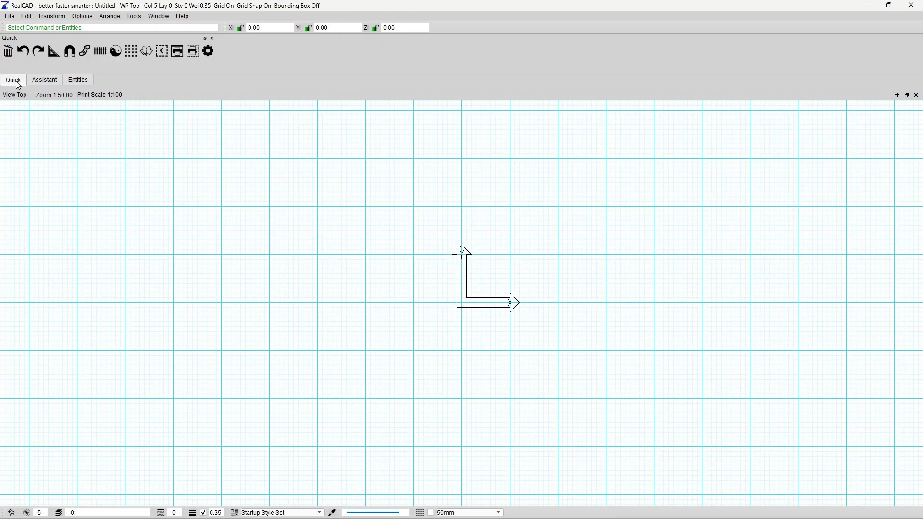
left_click(46, 83)
left_click(78, 81)
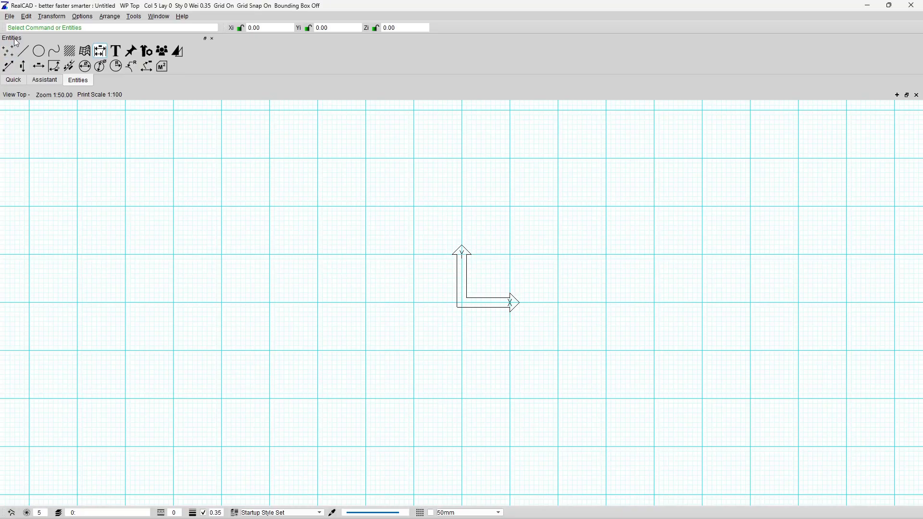
- Split the tabbed palette group and dock Entities, Assistant and Quick side by side in that order
left_click_drag(16, 42, 85, 196)
left_click_drag(29, 39, 347, 179)
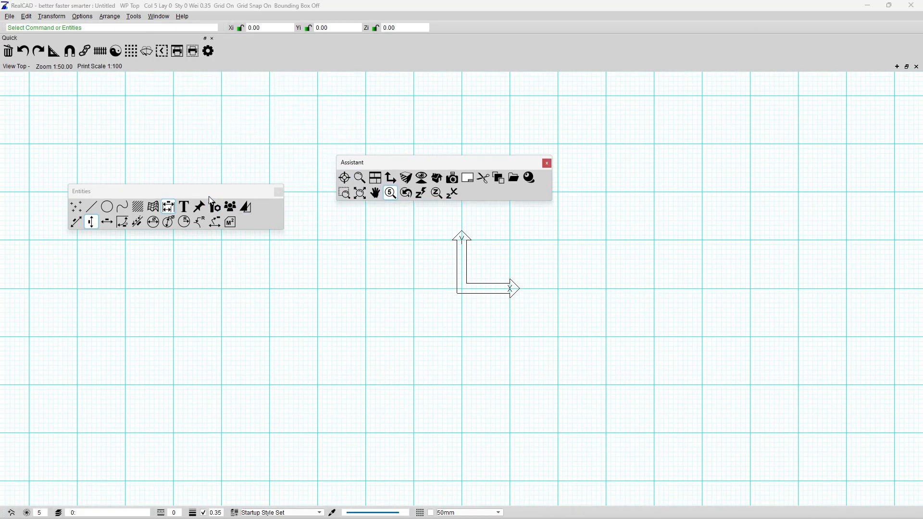
left_click_drag(209, 195, 96, 48)
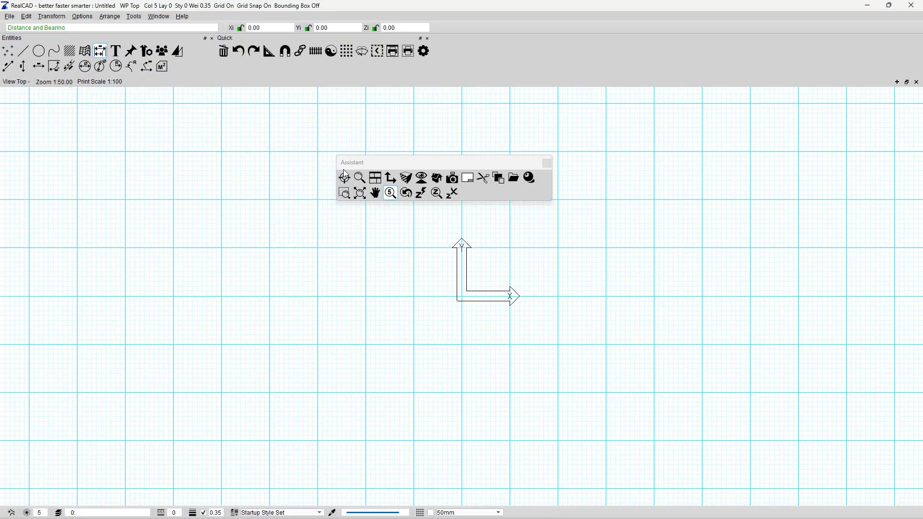
left_click_drag(405, 164, 288, 42)
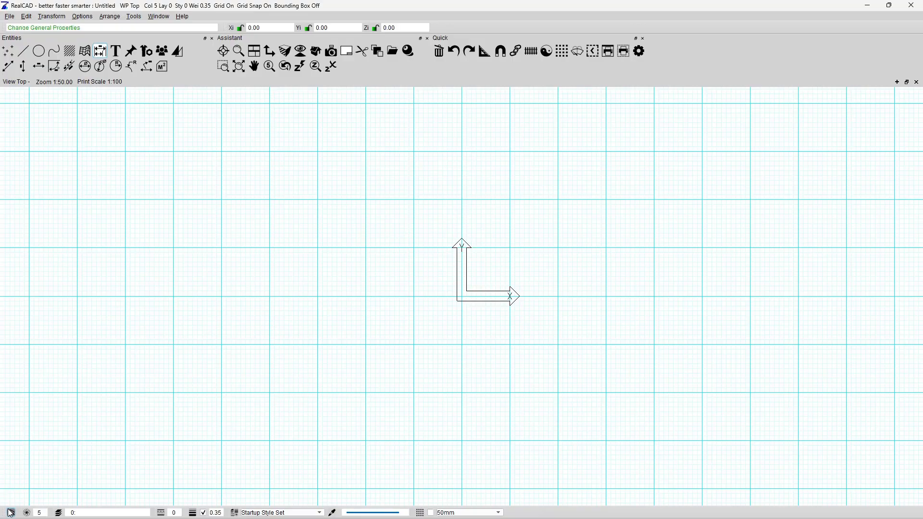
- Float the entity properties bar, dock it beside the coordinate fields, and return it below the drawing area
left_click_drag(4, 509, 158, 146)
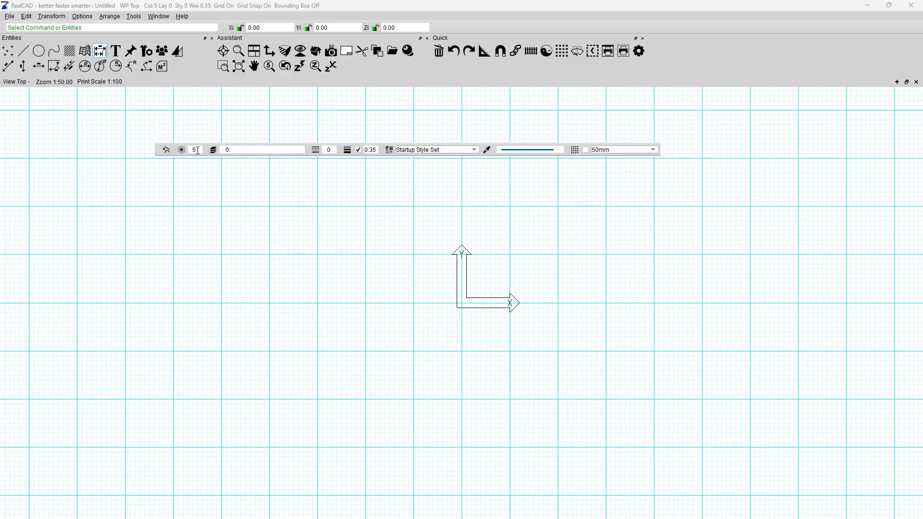
left_click(230, 148)
left_click_drag(160, 153, 457, 32)
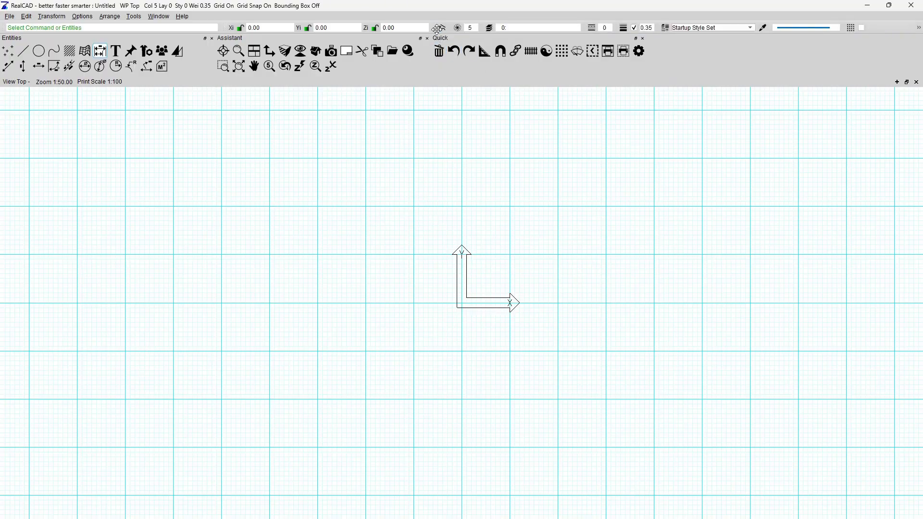
left_click_drag(436, 28, 63, 507)
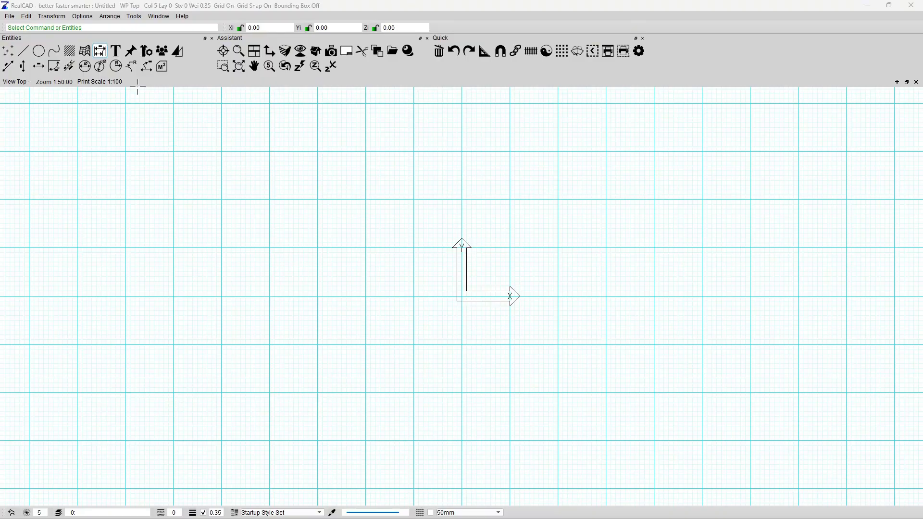
- Browse the File through Arrange commands and show the matching arrange tools in the Assistant palette
left_click(10, 16)
mouse_move(23, 21)
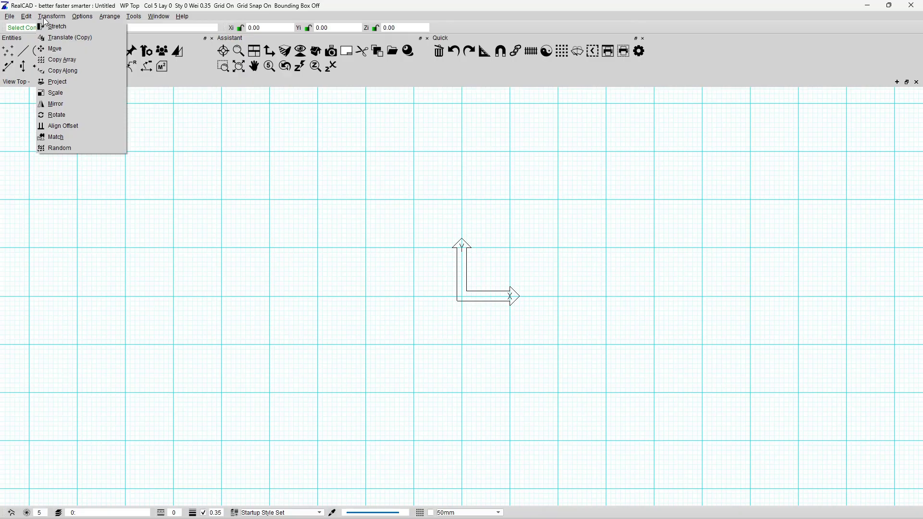
mouse_move(81, 17)
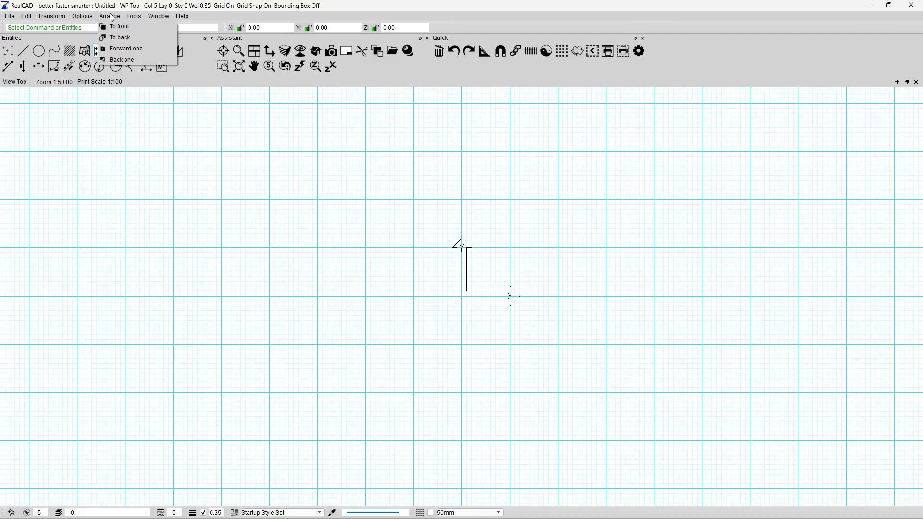
mouse_move(153, 20)
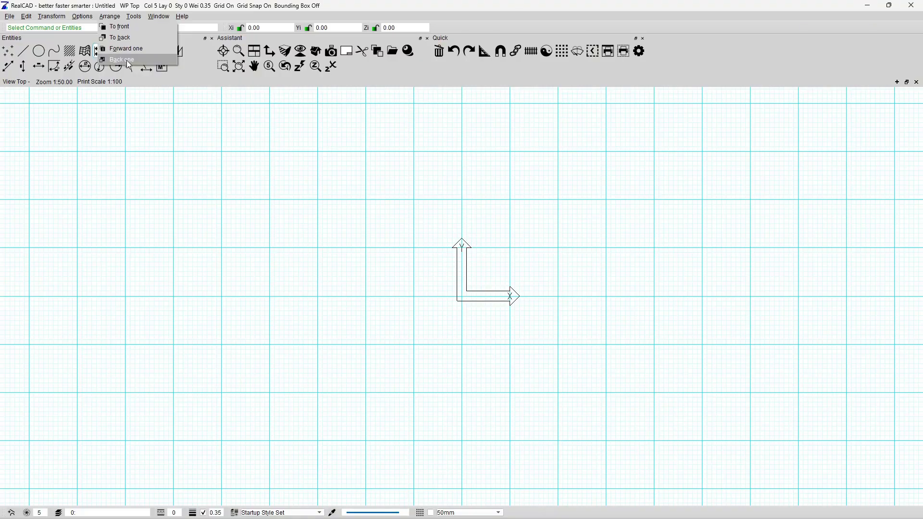
left_click(377, 51)
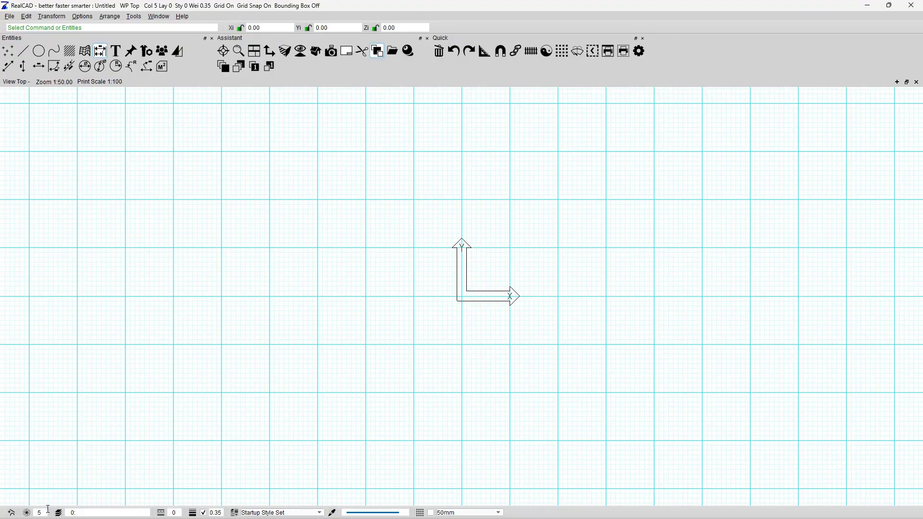
double_click(76, 513)
double_click(177, 513)
double_click(212, 512)
- Draw a single short horizontal line above and to the left of the axis origin
left_click(22, 50)
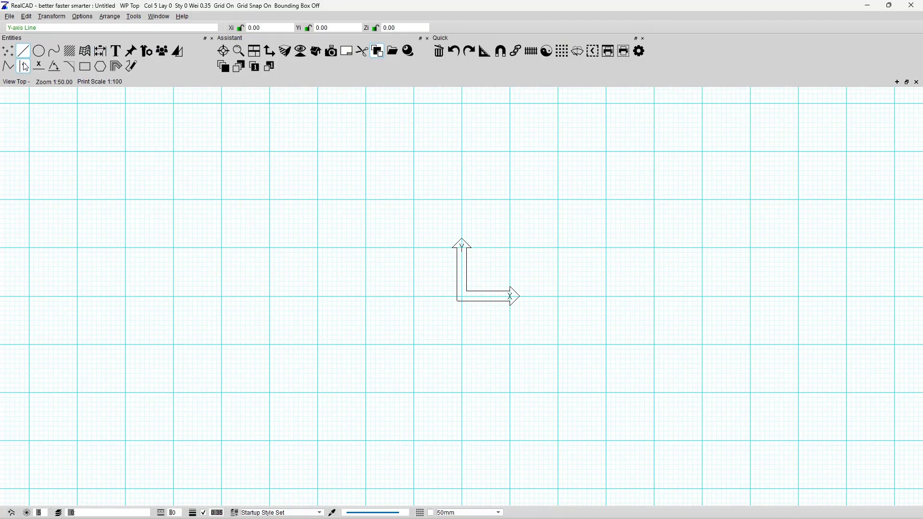
left_click(217, 156)
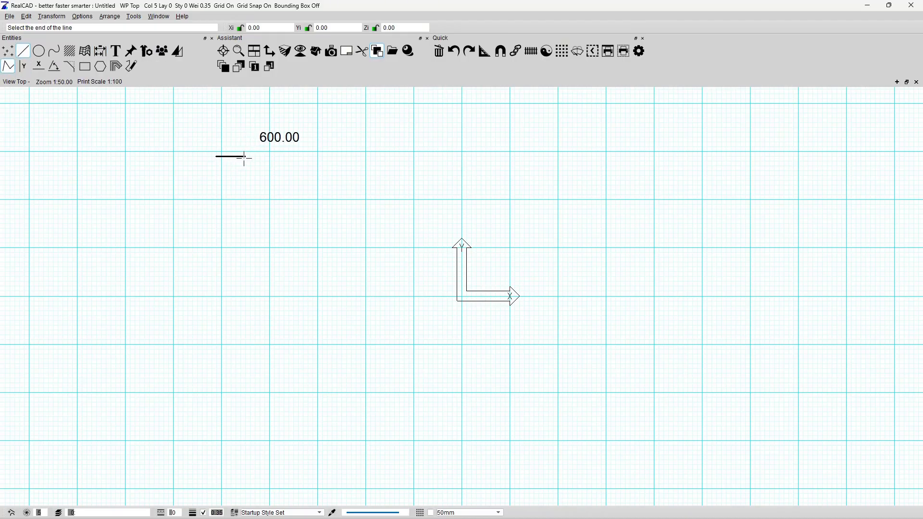
left_click(270, 157)
right_click(315, 146)
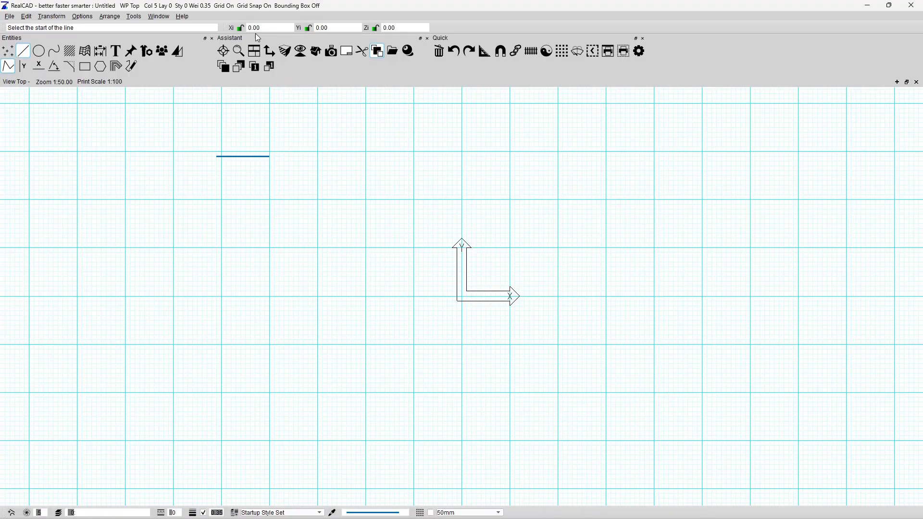
- Turn off grid snap and grid display, and reopen the grid options without changing them
left_click(563, 52)
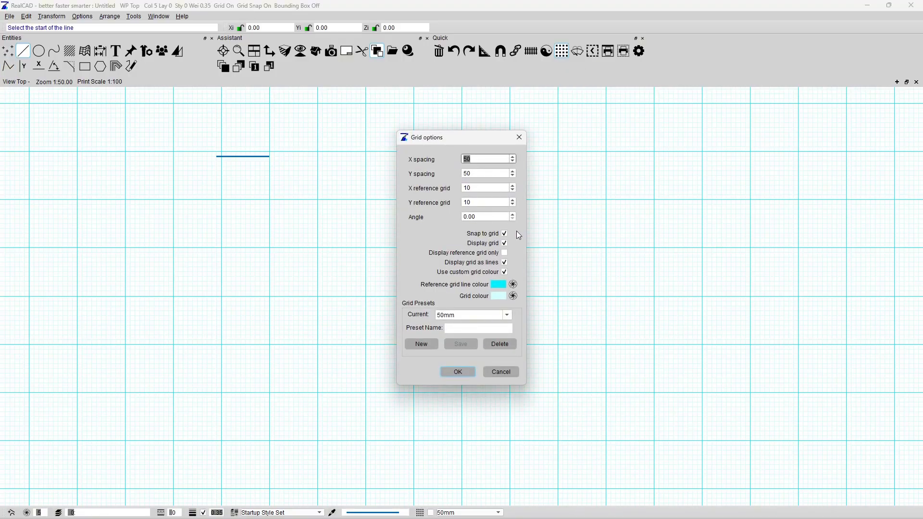
left_click(492, 235)
left_click(457, 373)
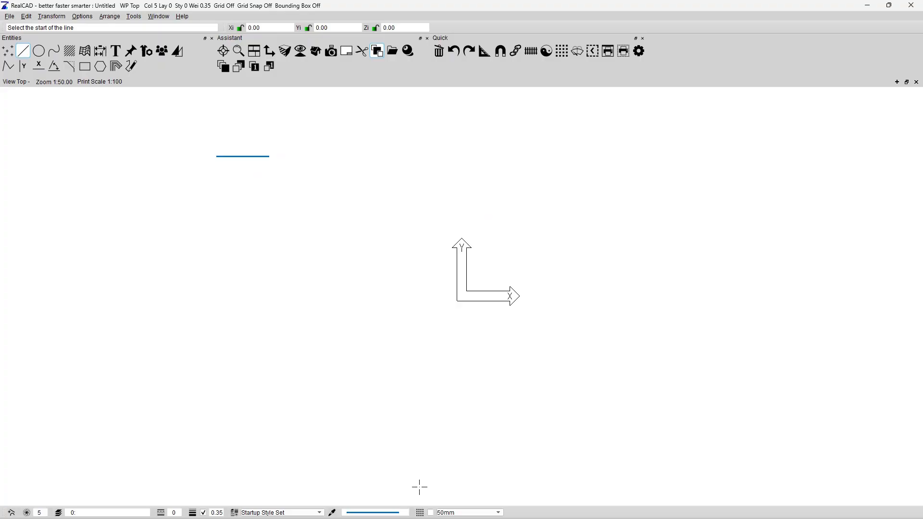
left_click(421, 513)
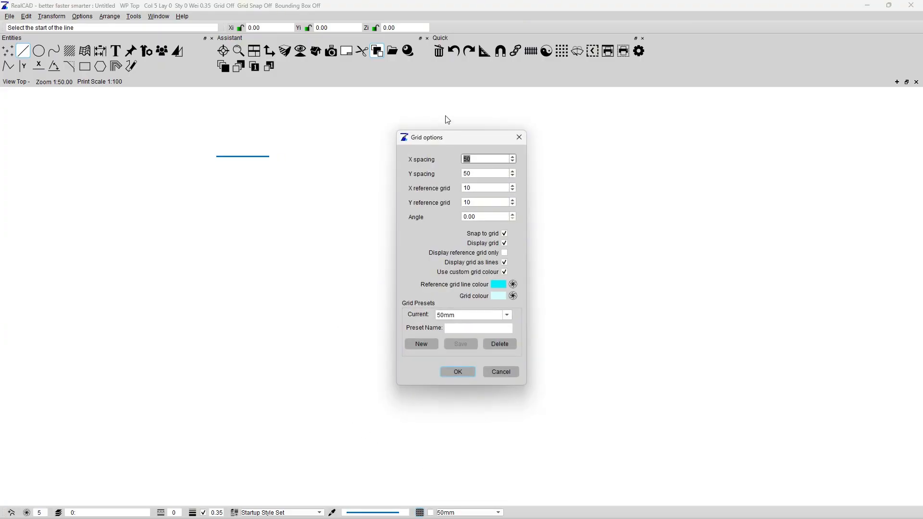
left_click(509, 368)
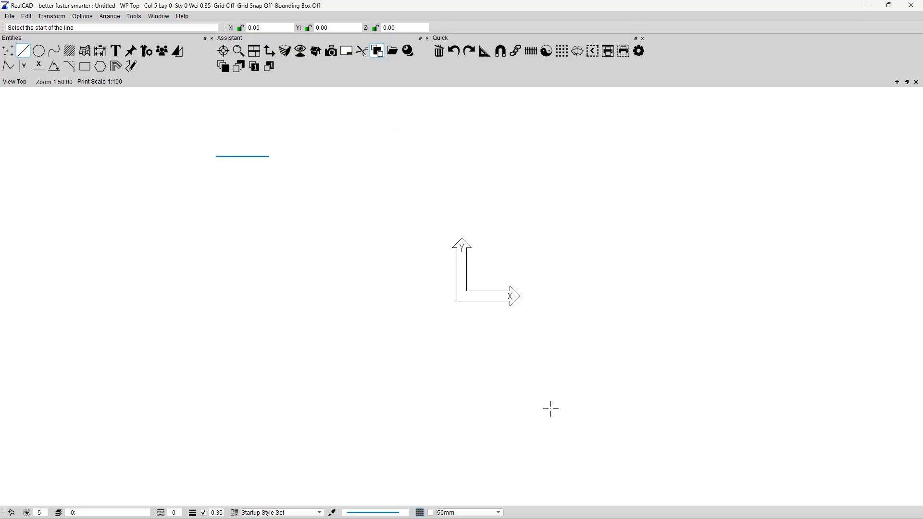
- Turn the grid on with the 50mm grid setting
left_click(482, 513)
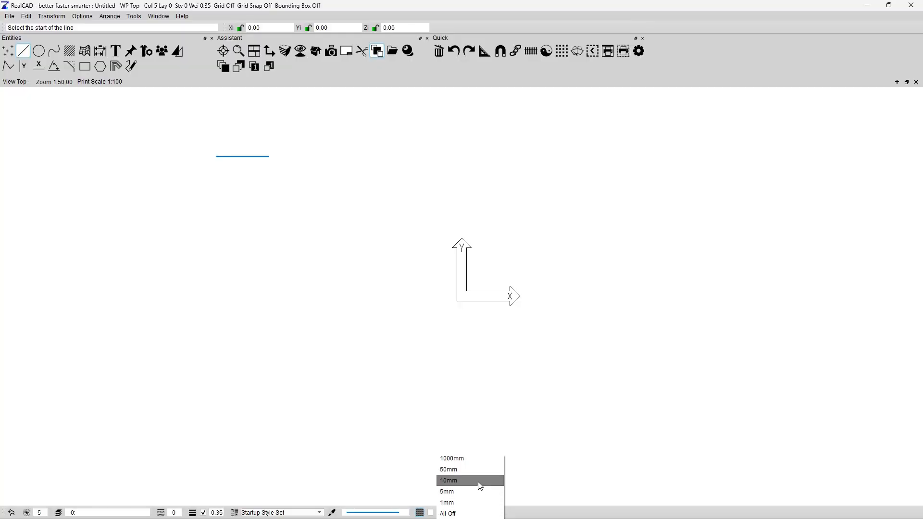
left_click(472, 469)
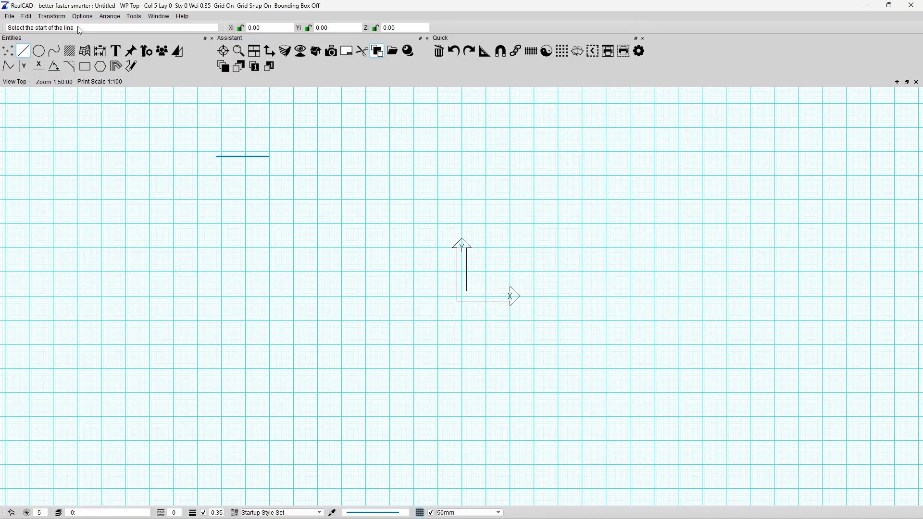
- Float the command prompt bar over the drawing area and dock it back beside the coordinate fields
left_click_drag(5, 25, 109, 127)
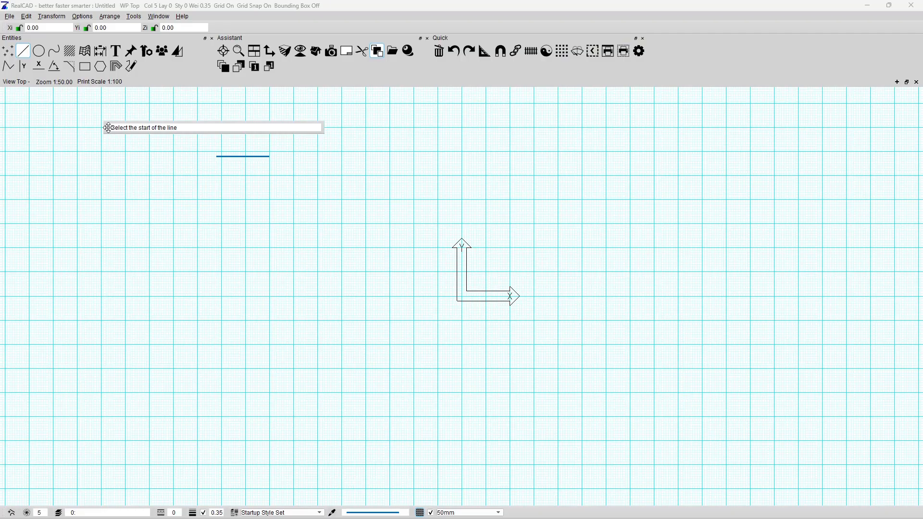
left_click_drag(108, 127, 14, 27)
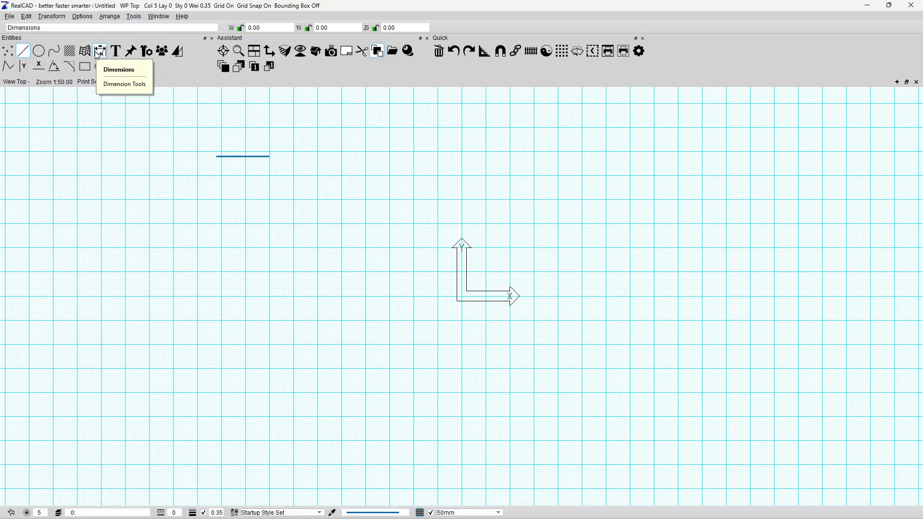
- Draw three connected lines forming a box with its left side open, left of the existing short line
left_click(8, 67)
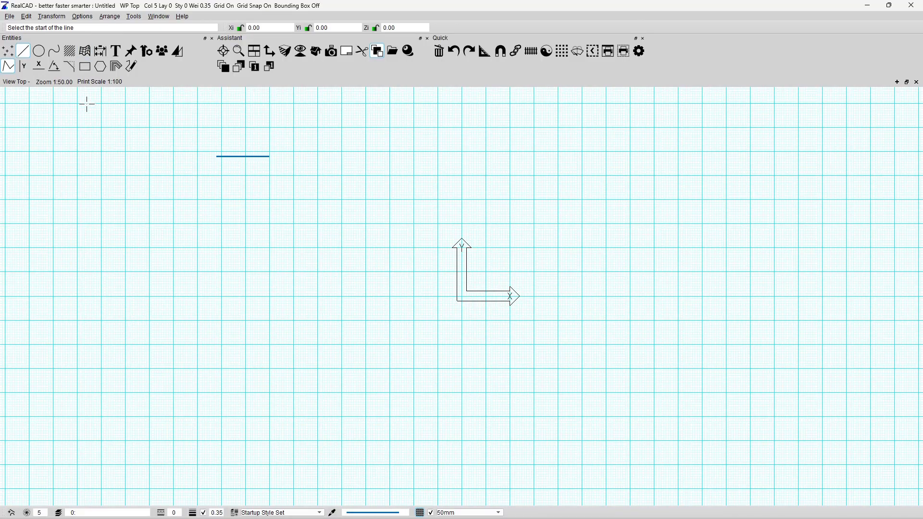
left_click(96, 137)
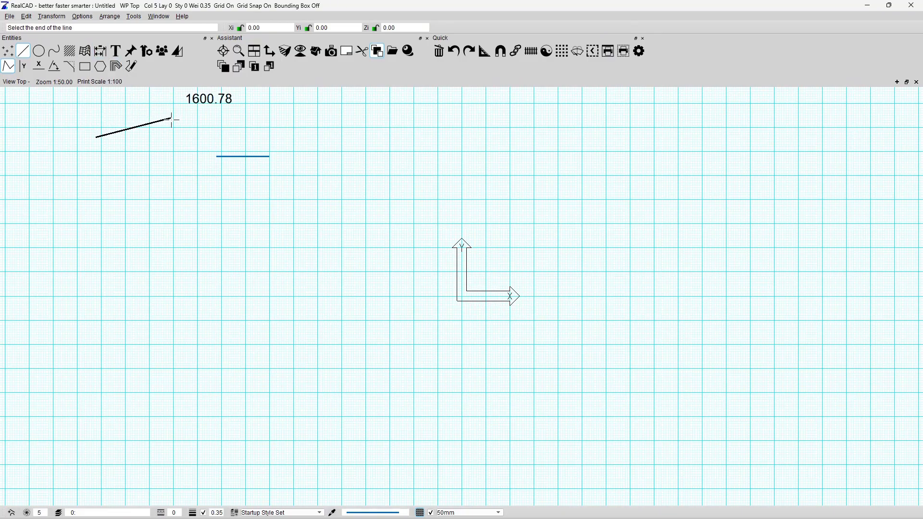
left_click(186, 137)
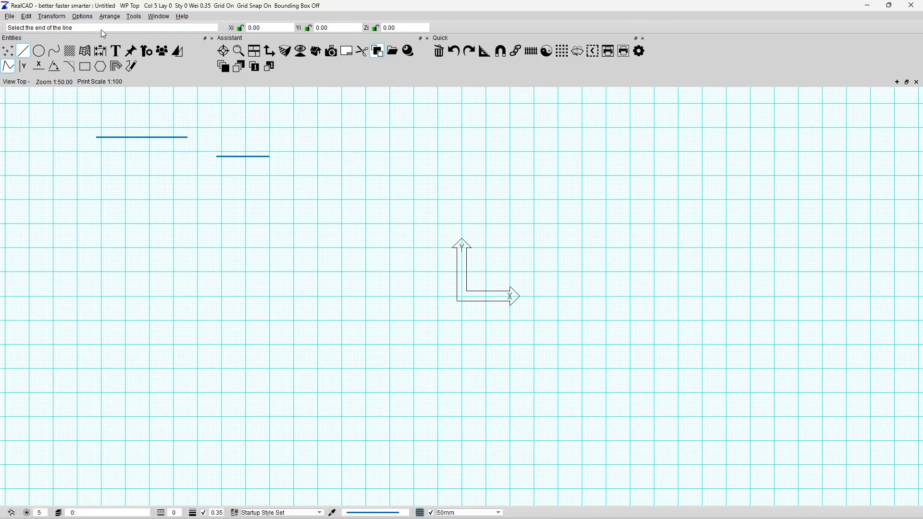
left_click(190, 207)
left_click(105, 205)
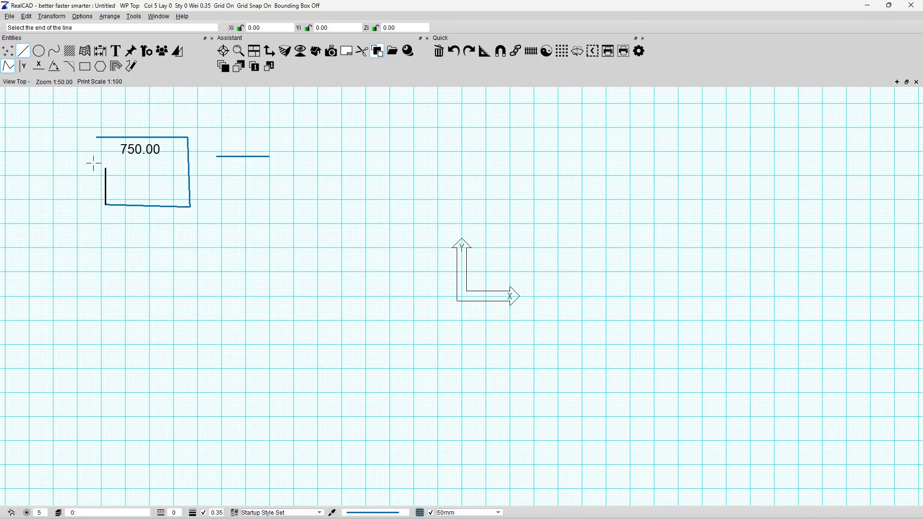
key("Escape")
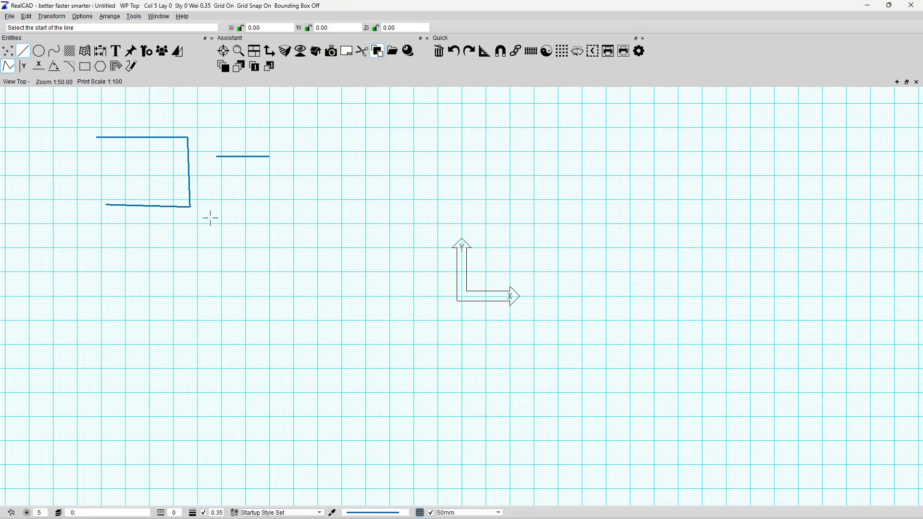
- Draw a vertical line right of the short line, continue it with a near-horizontal line below, and leave the line command
left_click(293, 131)
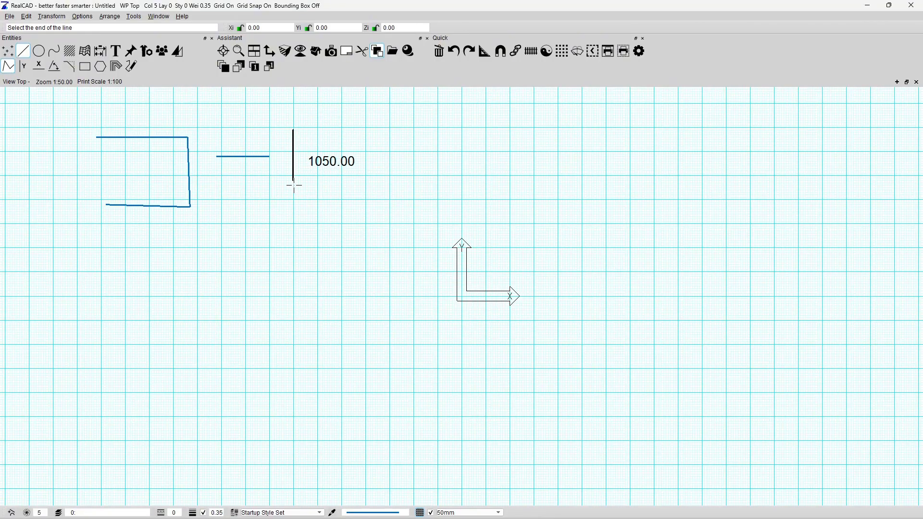
left_click(293, 226)
left_click(212, 228)
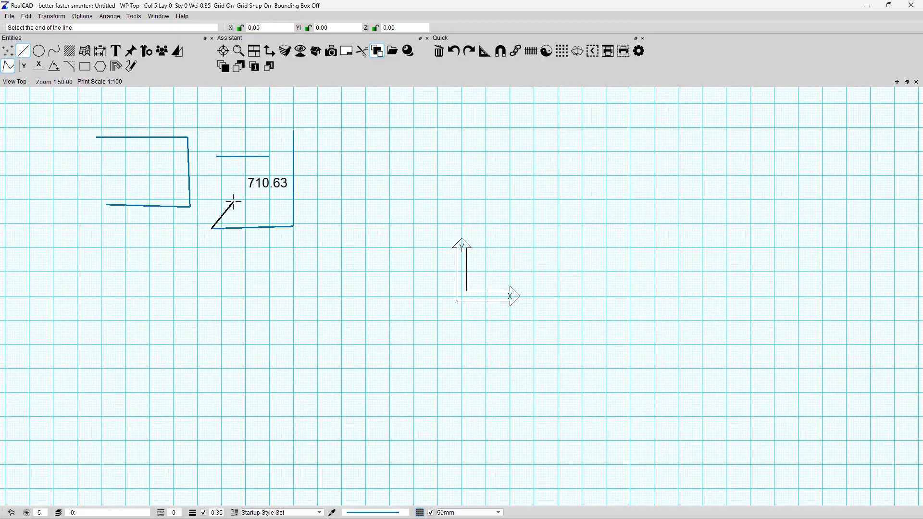
key("Escape")
key("Escape")
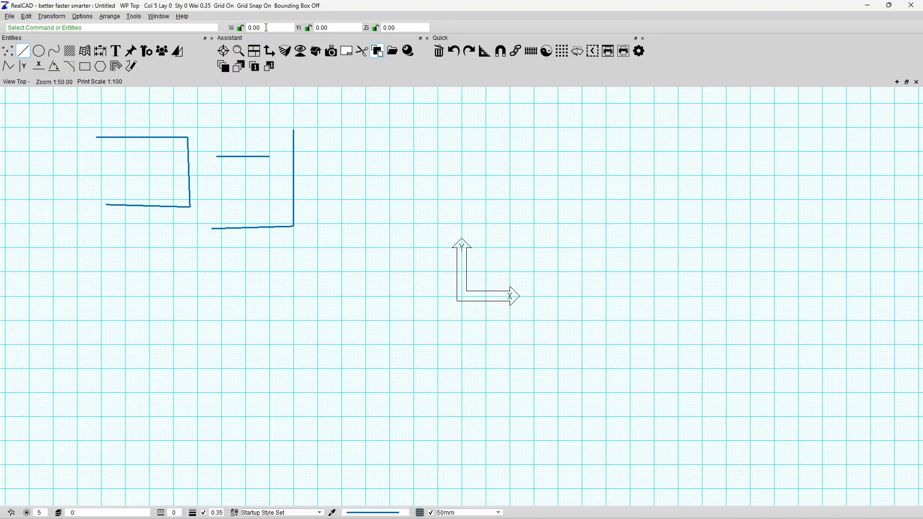
- Float the coordinate bar over the drawing area and toggle the X coordinate lock on and off
left_click_drag(224, 25, 337, 112)
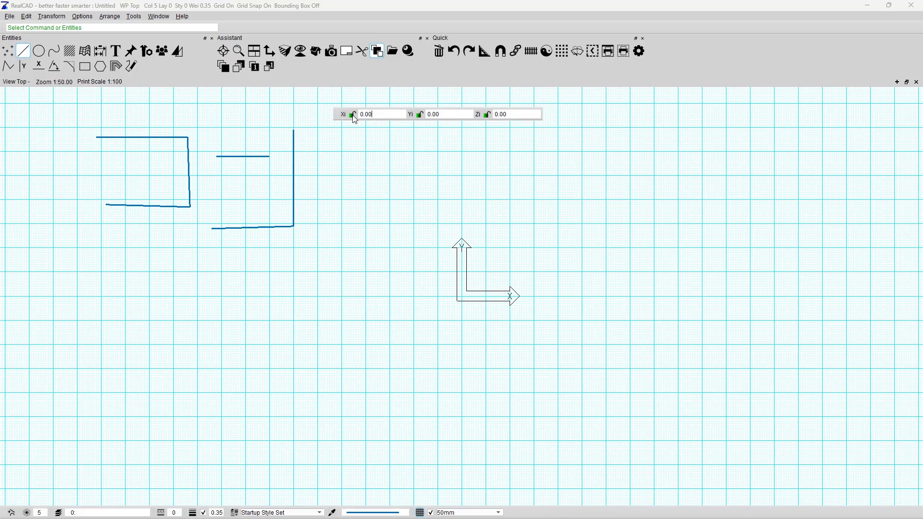
left_click(353, 115)
left_click(353, 115)
key("p")
left_click(354, 115)
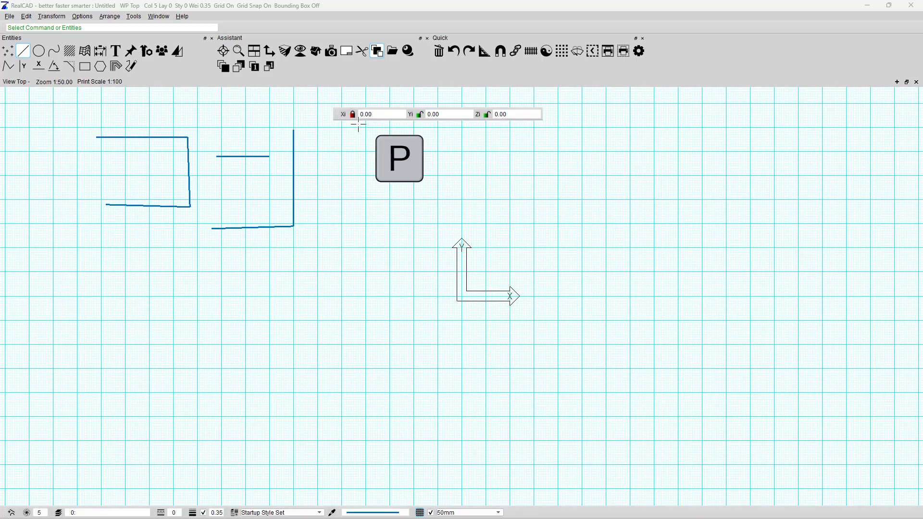
left_click(353, 115)
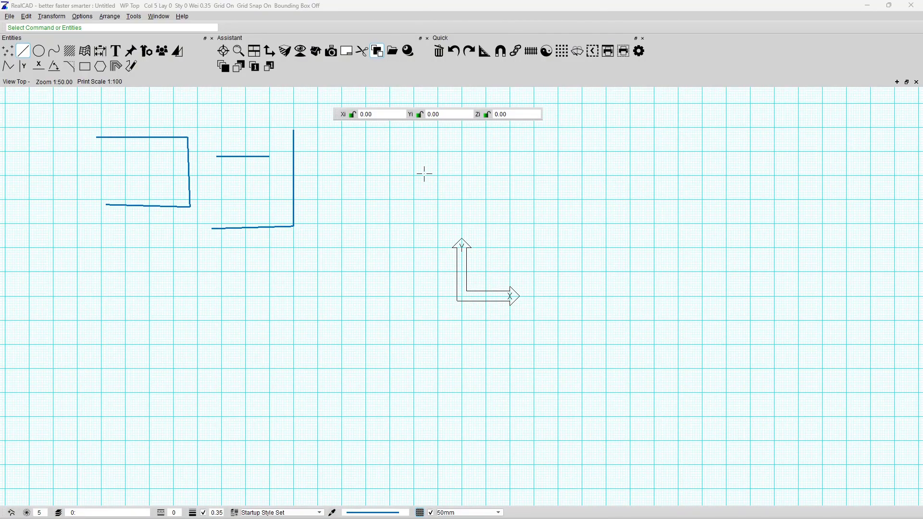
- Cycle the coordinate bar through its entry modes and finish in the / line length mode
key("p")
key("b")
key("a")
key("a")
key("slash")
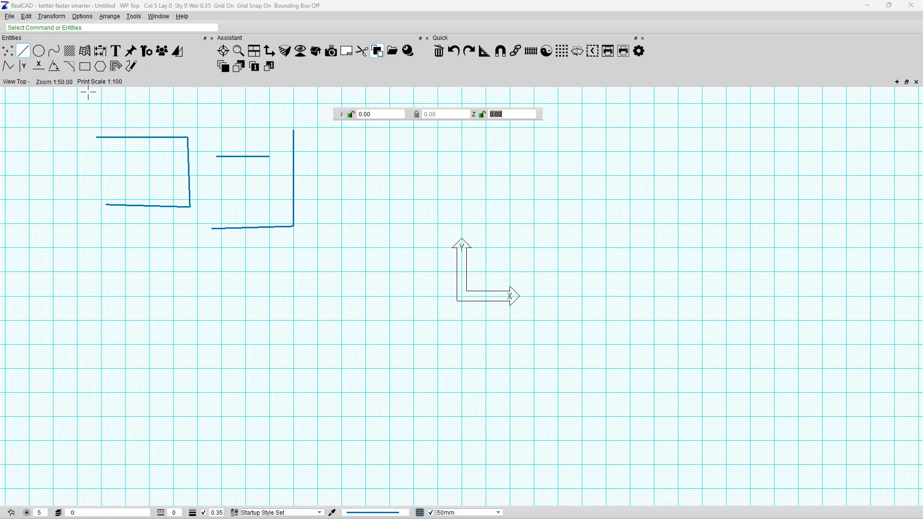
- Draw a zigzag of four connected lines, each locked to a length of 500, above and to the left of the axis origin
left_click(8, 67)
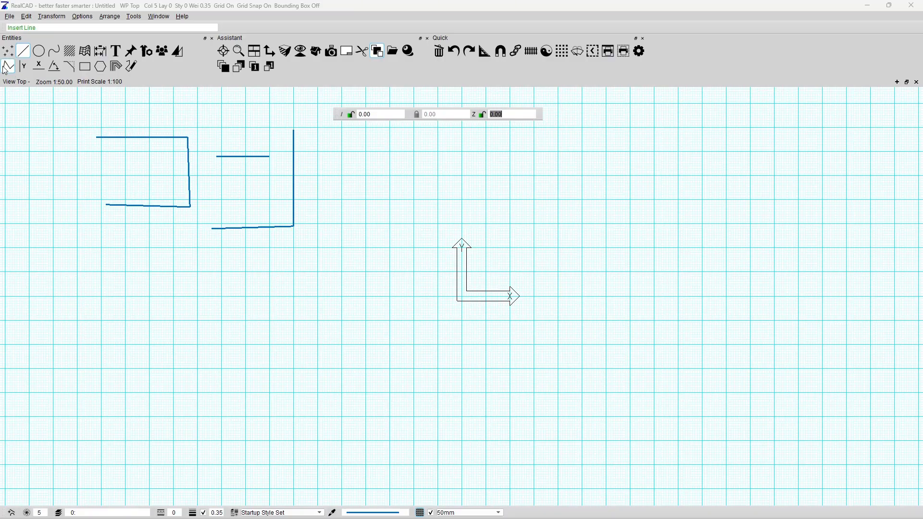
left_click(326, 165)
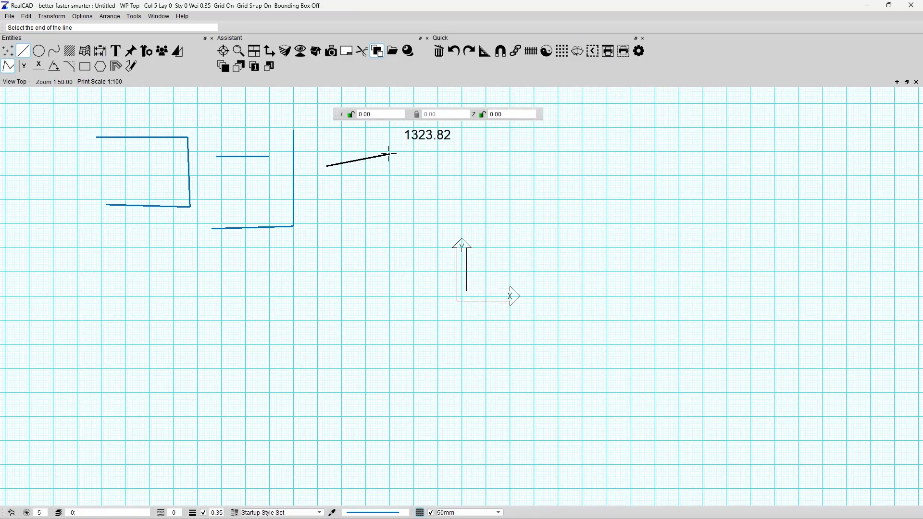
key("slash")
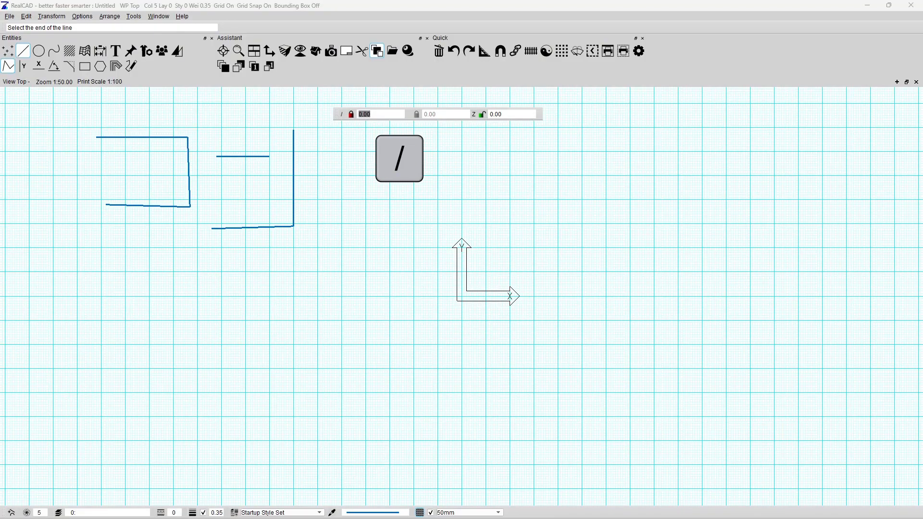
type("500")
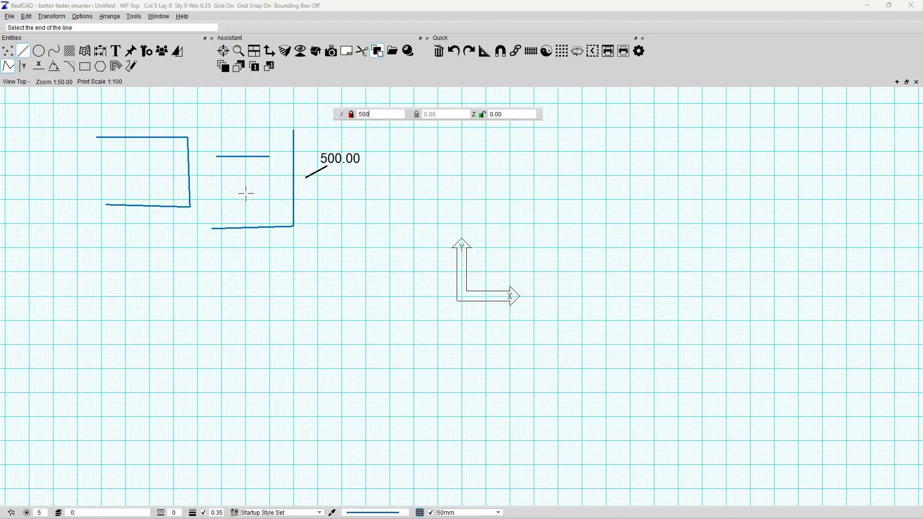
left_click(370, 151)
left_click(347, 200)
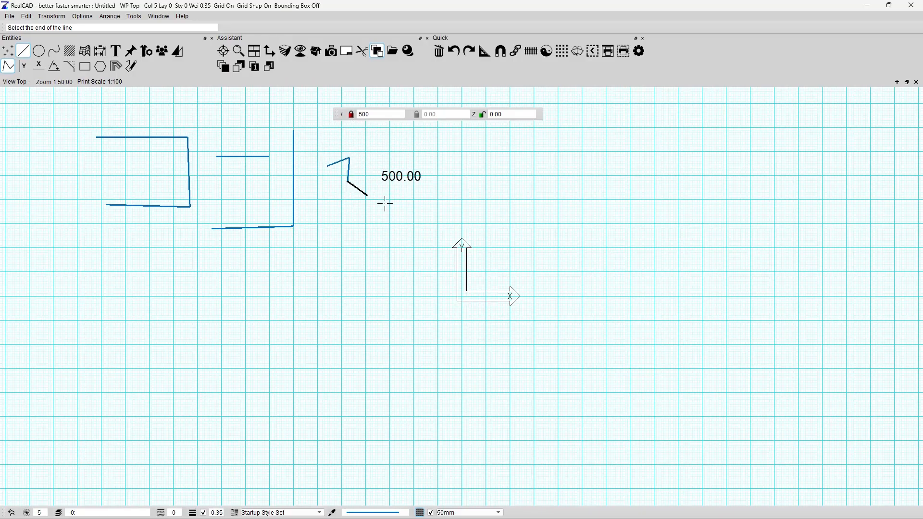
left_click(421, 168)
left_click(371, 230)
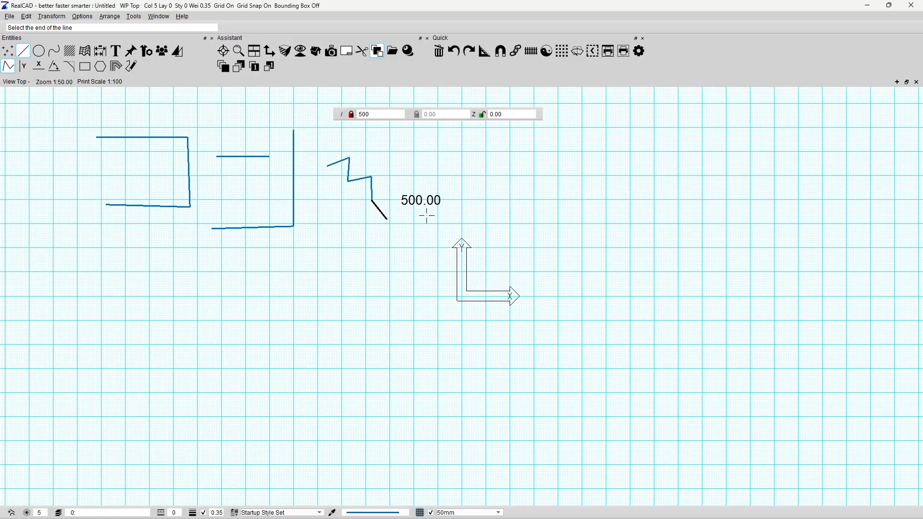
key("Escape")
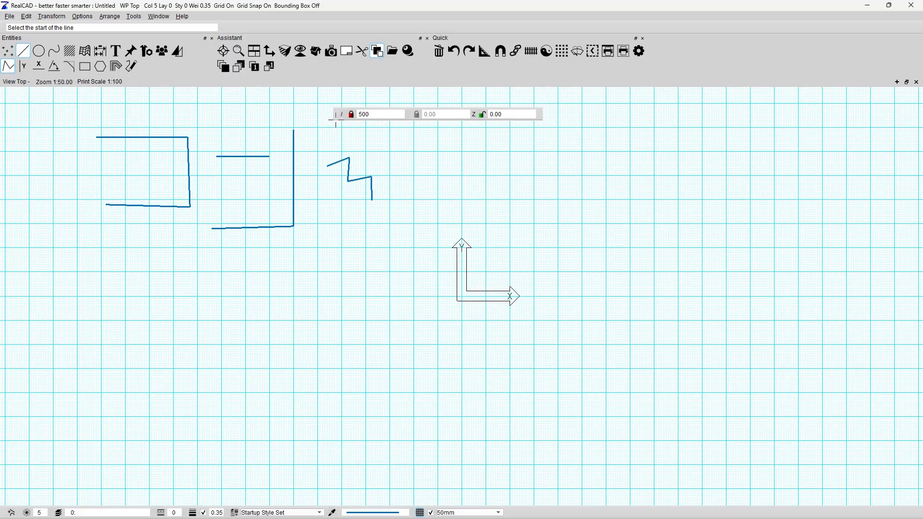
- Dock the coordinate bar back beside the command prompt bar and release the line length lock
left_click_drag(336, 116, 281, 29)
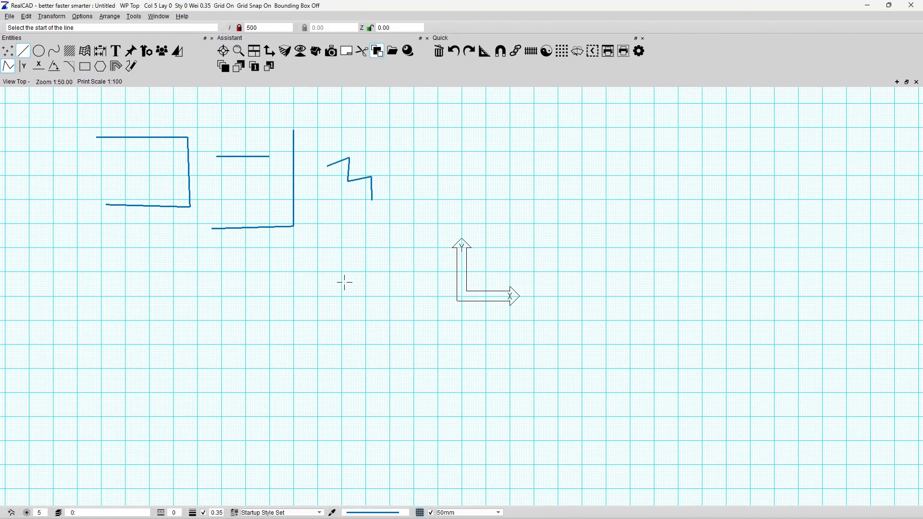
key("Escape")
left_click(284, 291)
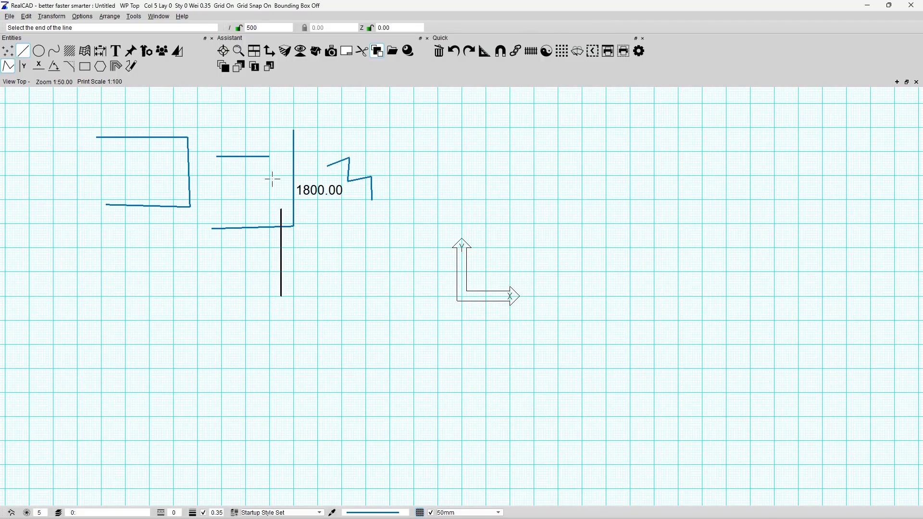
key("Escape")
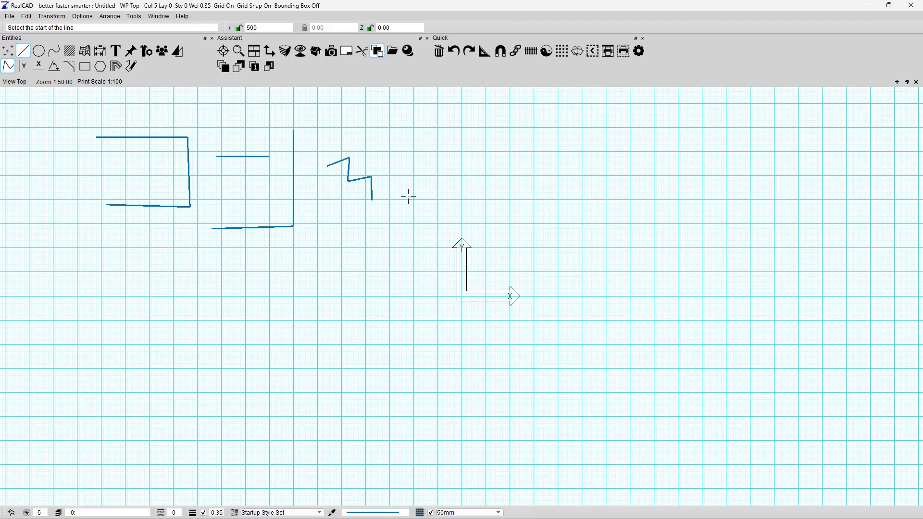
- Try several current colours in the General Properties, including orange colour 10, and look through the colour palette
left_click(27, 514)
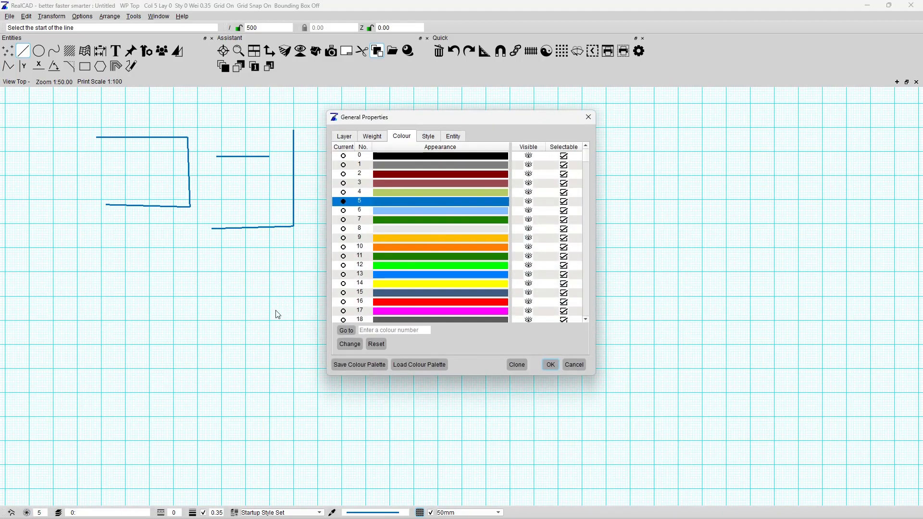
left_click(406, 176)
left_click(408, 185)
left_click(408, 204)
left_click(412, 239)
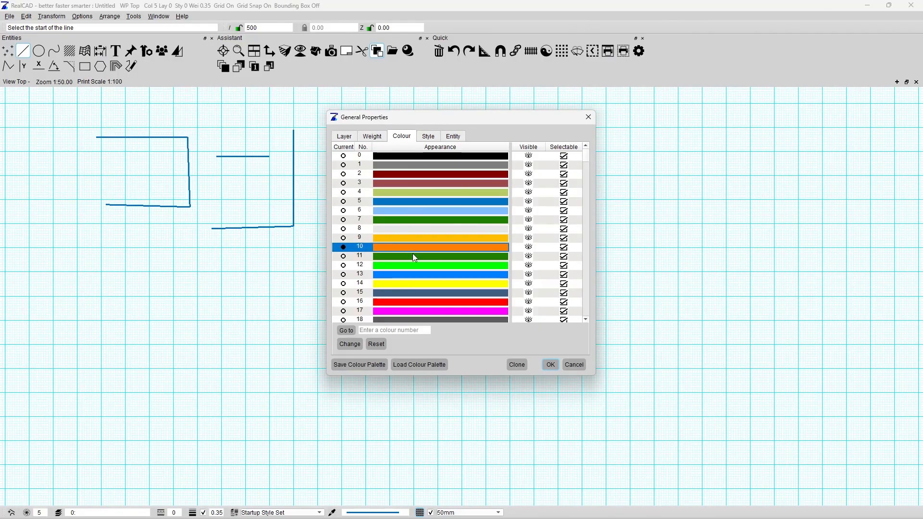
scroll(427, 234, "down", 6)
scroll(424, 237, "down", 5)
scroll(423, 239, "up", 11)
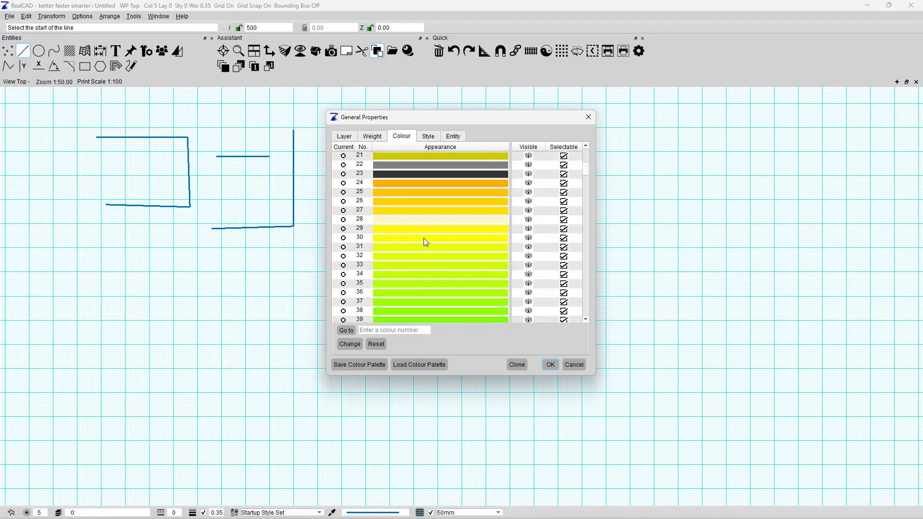
- Review the line style, weight and layer lists in the General Properties, and close them without applying changes
left_click(426, 139)
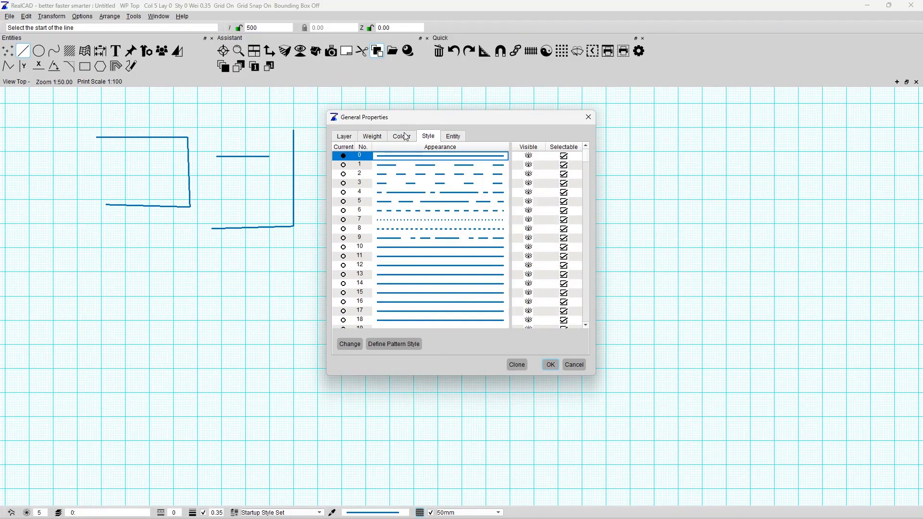
left_click(372, 139)
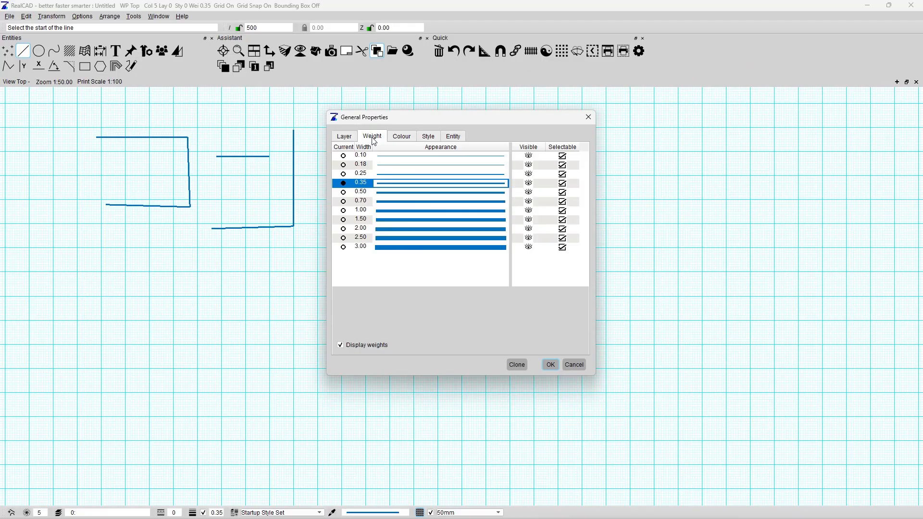
left_click(344, 139)
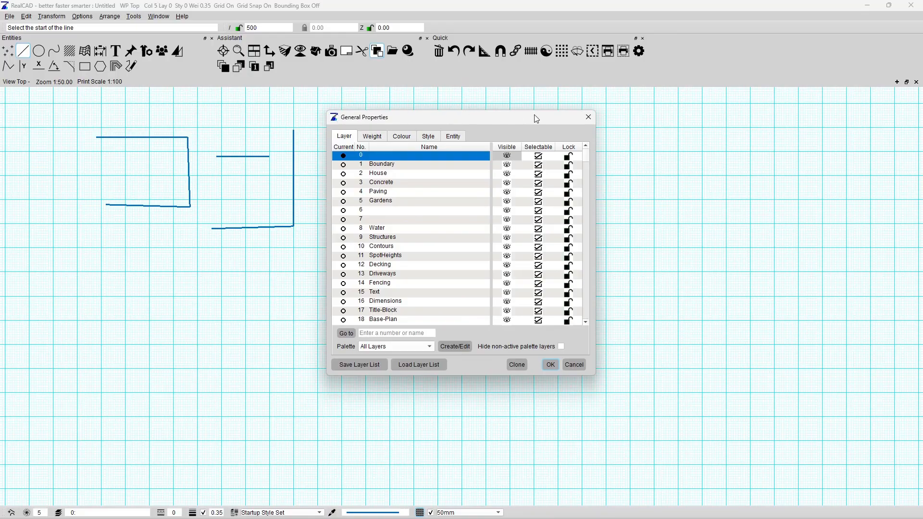
left_click(569, 365)
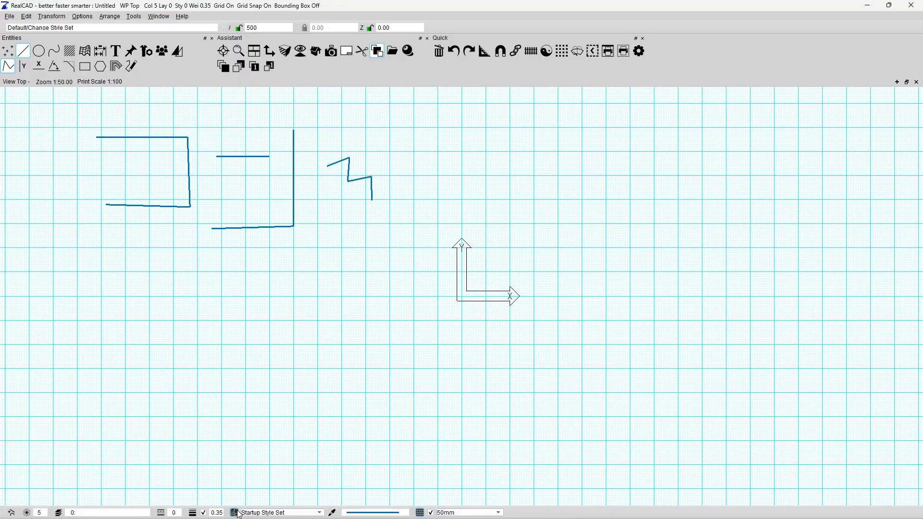
- Review the line weight, layer and colour lists in the General Properties, and close them without applying changes
left_click(192, 513)
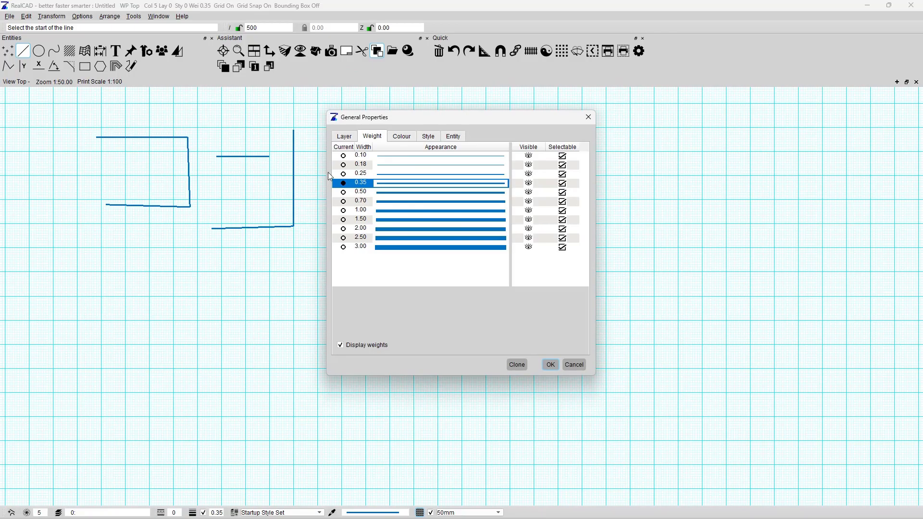
left_click(348, 140)
left_click(404, 137)
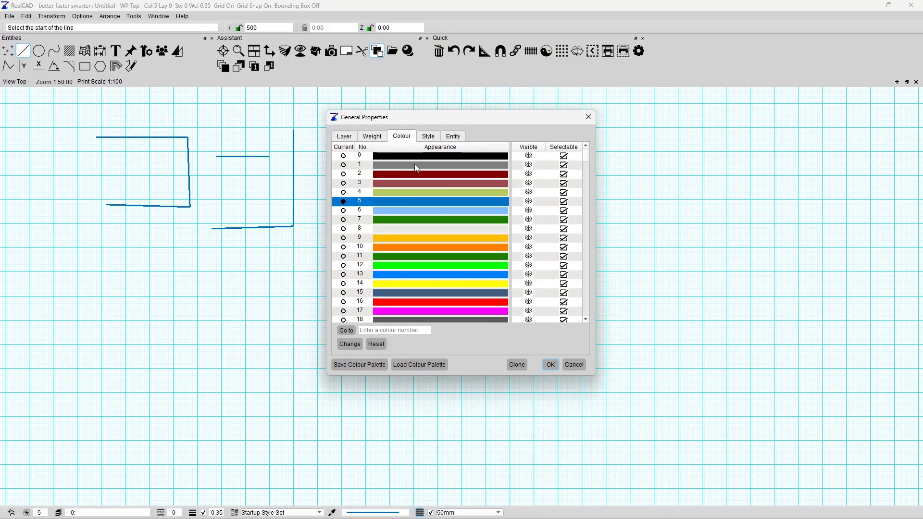
left_click(570, 364)
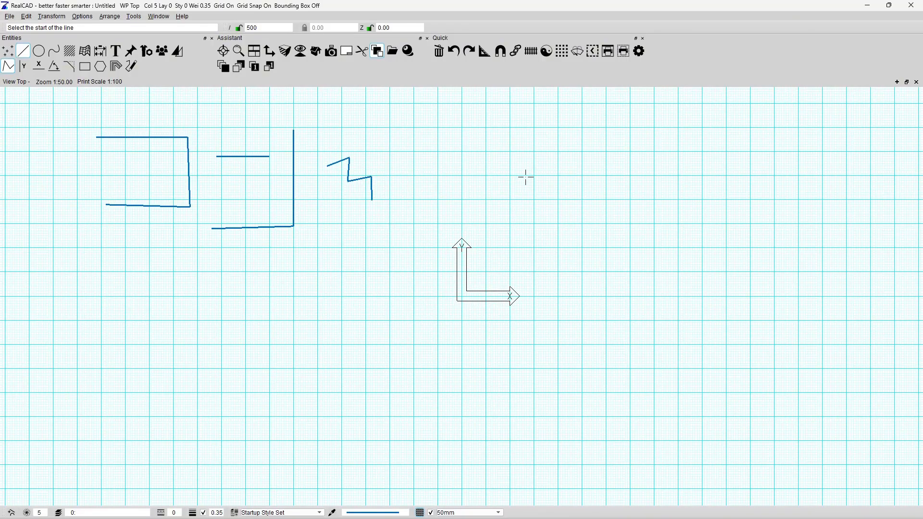
- Try an olive shade and white as the drawing background colour, and apply black from the greyscale swatches
left_click(547, 51)
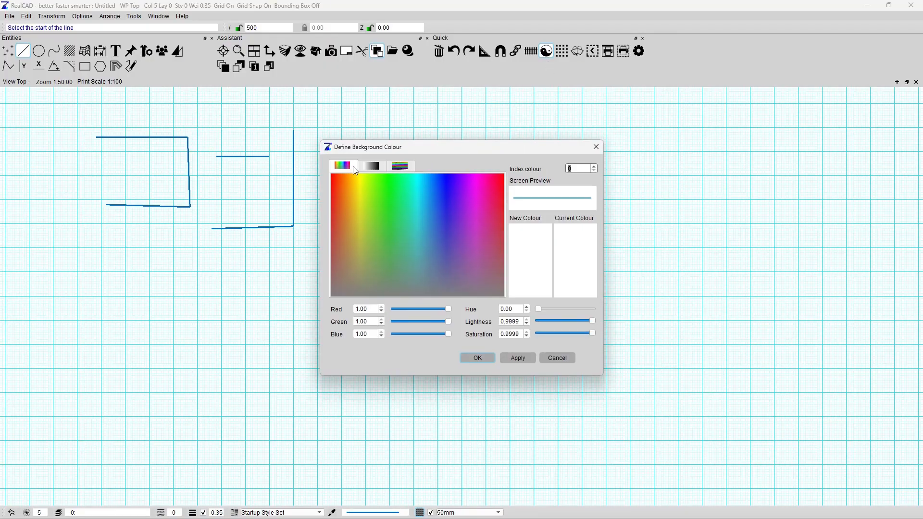
left_click_drag(391, 187, 362, 240)
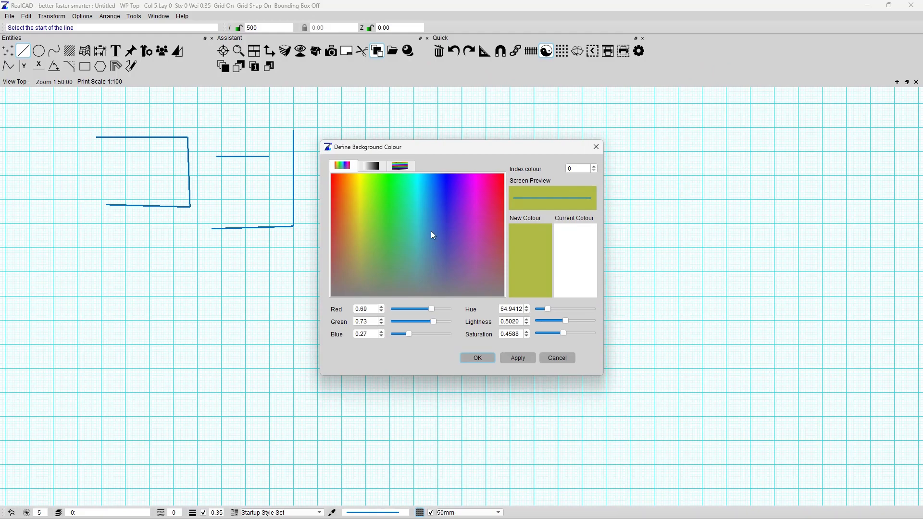
left_click(373, 168)
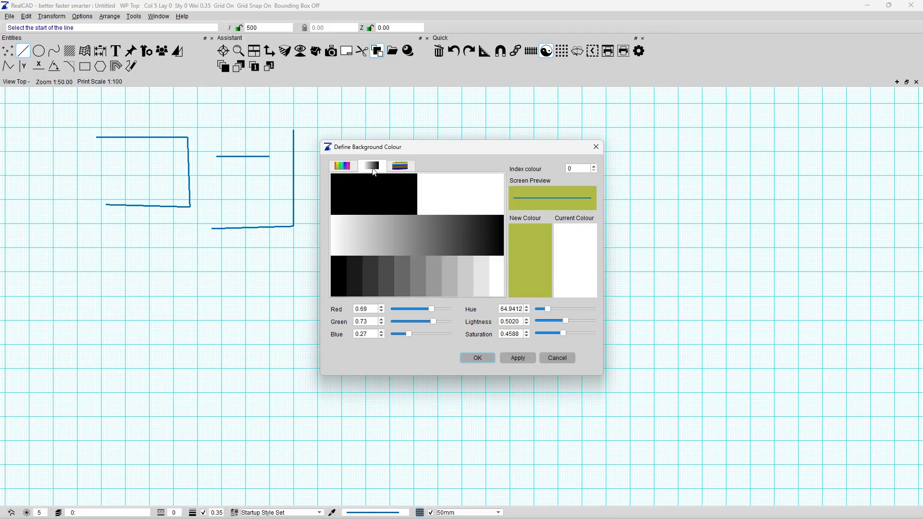
left_click(375, 197)
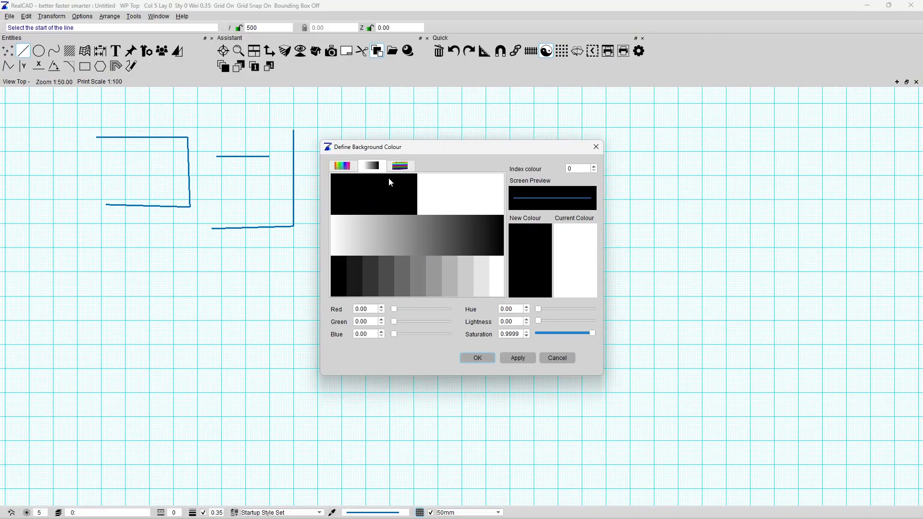
left_click(517, 359)
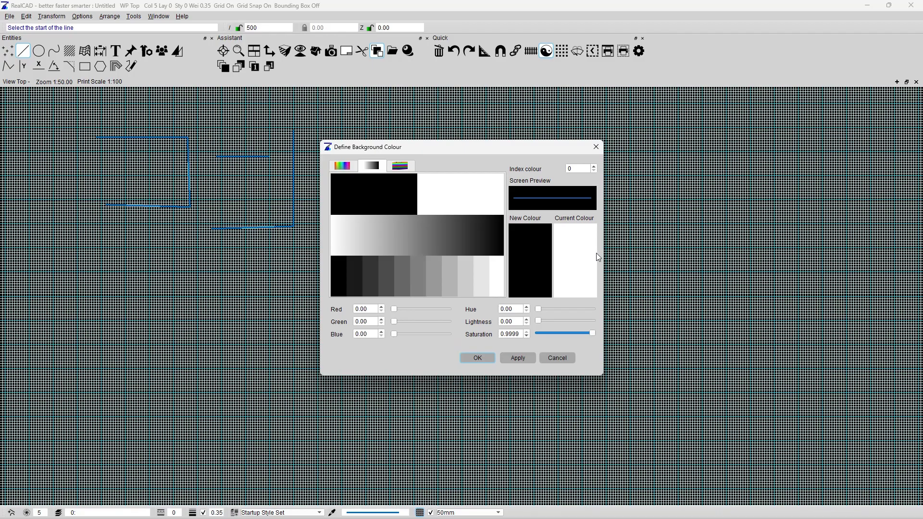
left_click(485, 280)
left_click(500, 285)
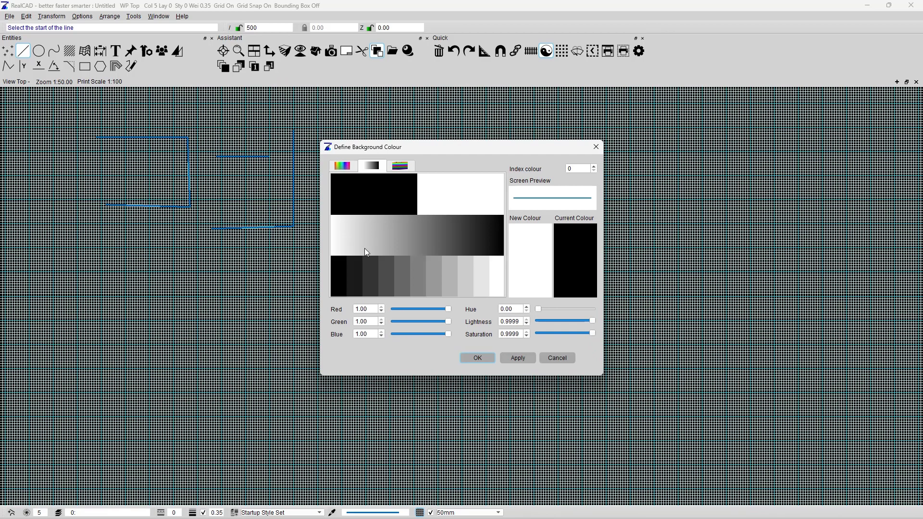
left_click(339, 270)
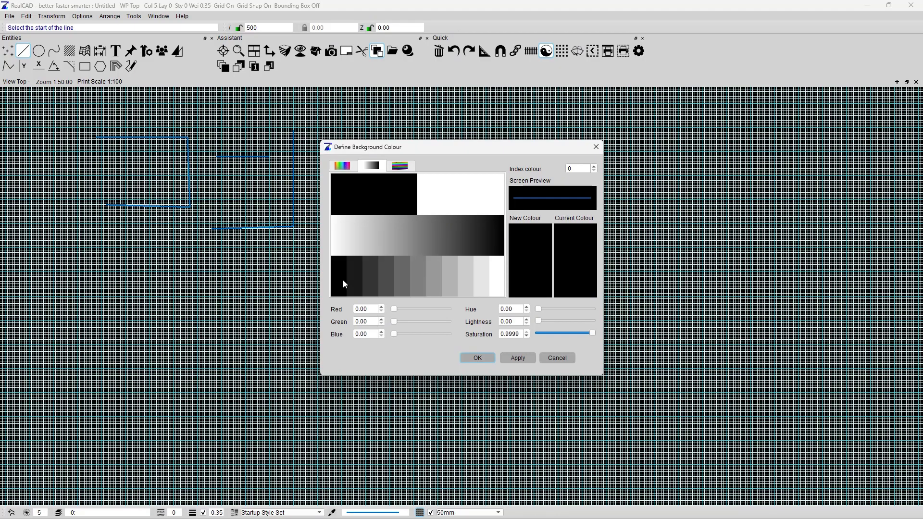
left_click(486, 358)
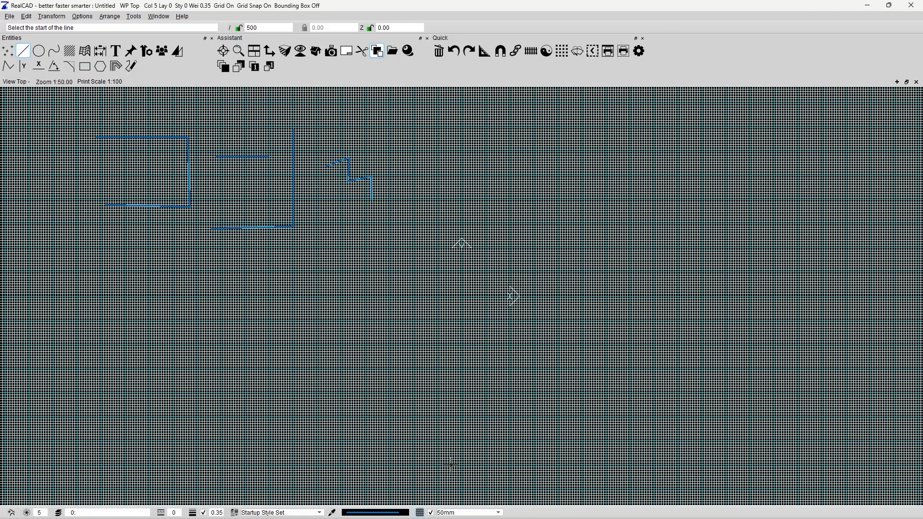
- Set the grid to All-Off and change the drawing background to light grey with red, green and blue at 0.90
left_click(480, 512)
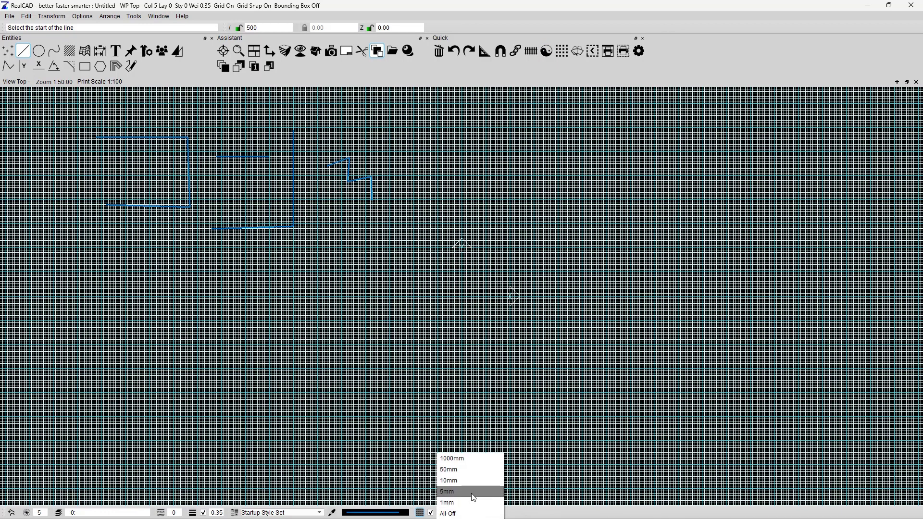
left_click(478, 514)
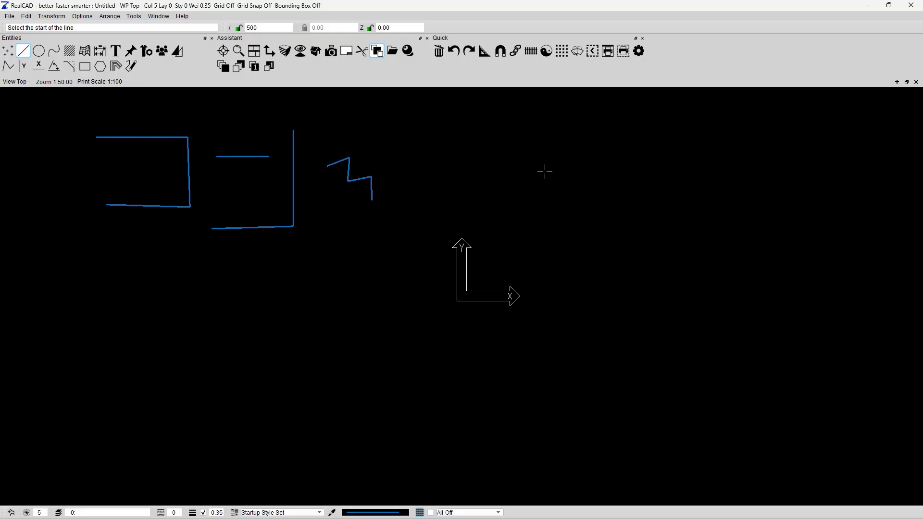
left_click(547, 54)
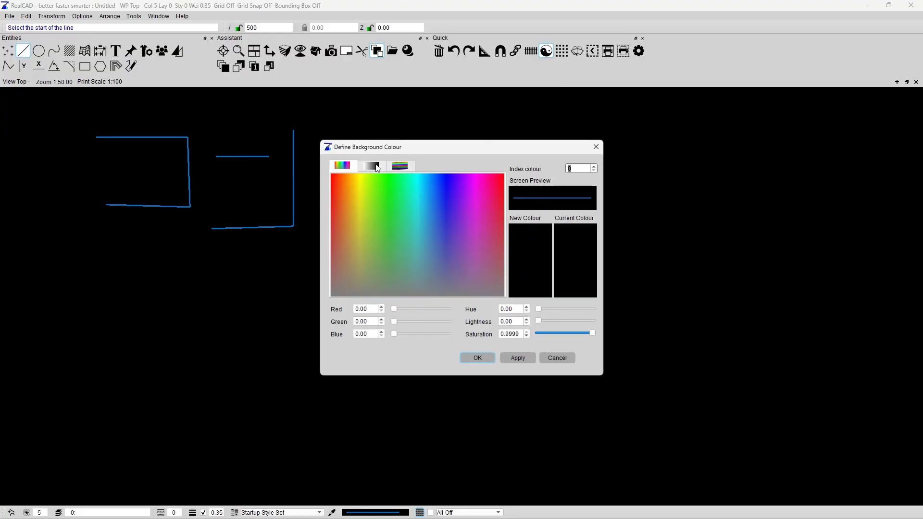
left_click(378, 168)
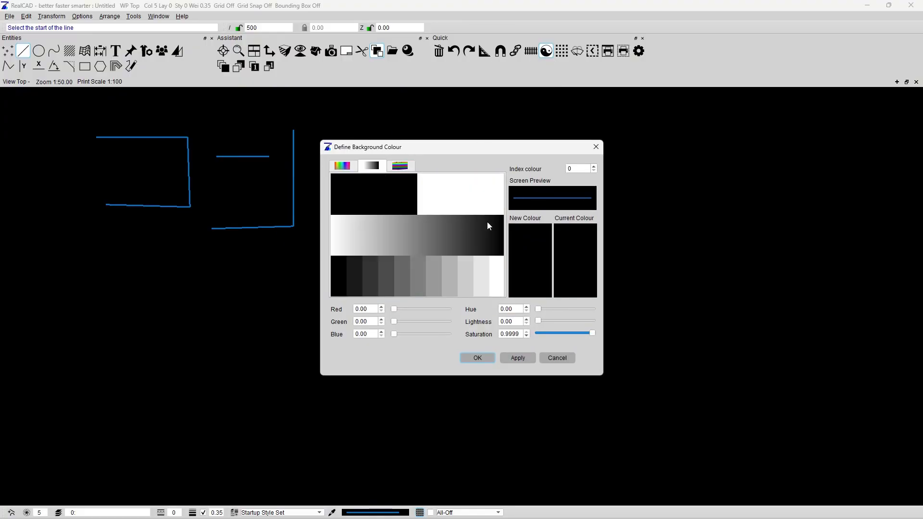
left_click(483, 270)
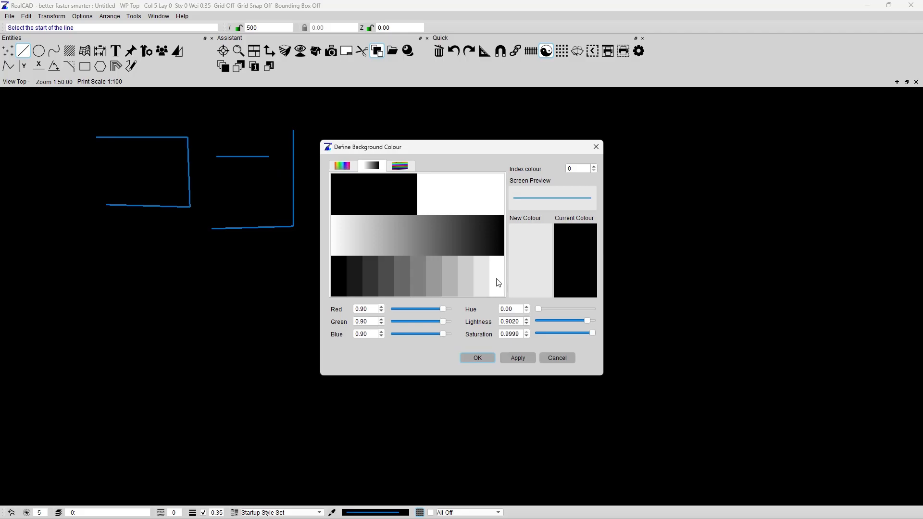
left_click(519, 357)
left_click(486, 357)
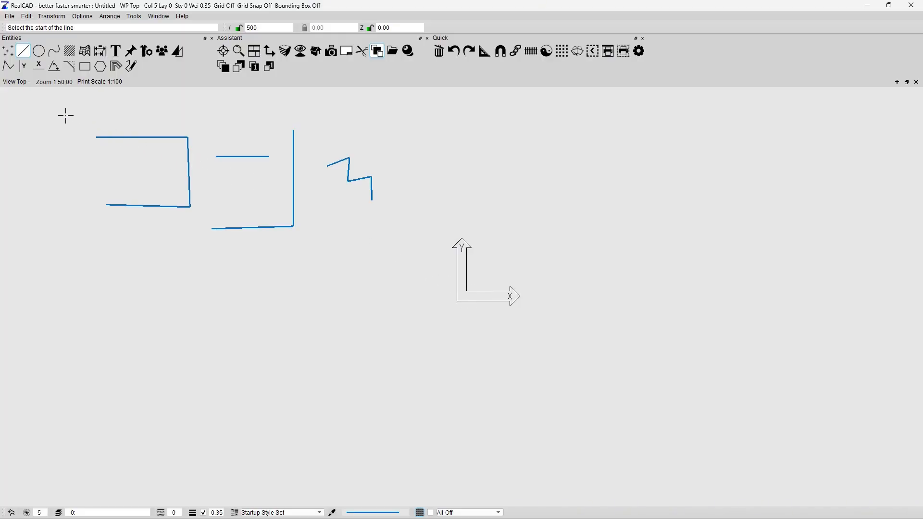
left_click(10, 69)
left_click(459, 295)
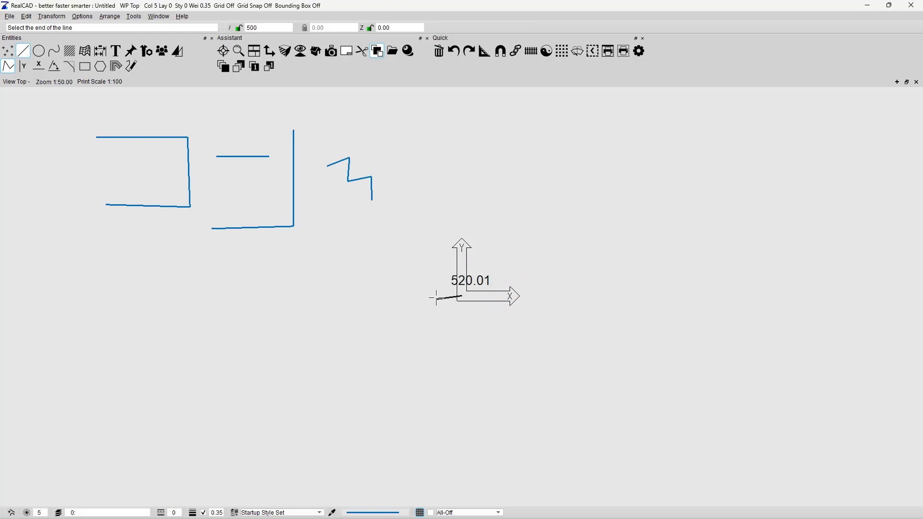
key("Escape")
- Examine the drawn lines around the zigzag at closer and wider zoom levels and across the drawing area
scroll(351, 172, "up", 6)
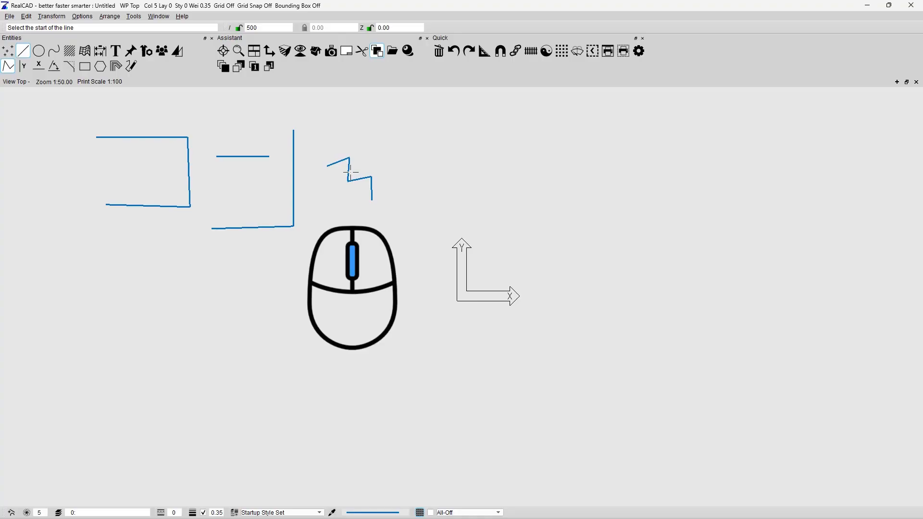
scroll(351, 171, "up", 2)
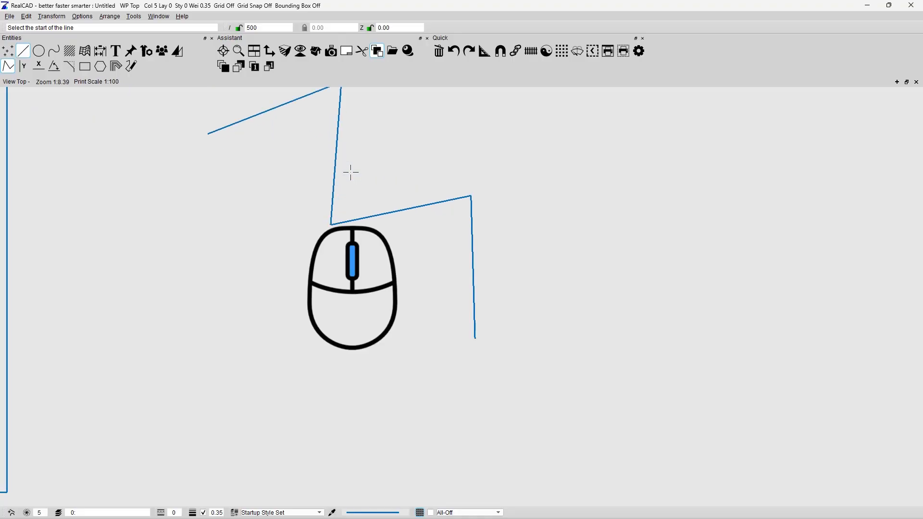
scroll(351, 172, "down", 2)
scroll(351, 172, "down", 6)
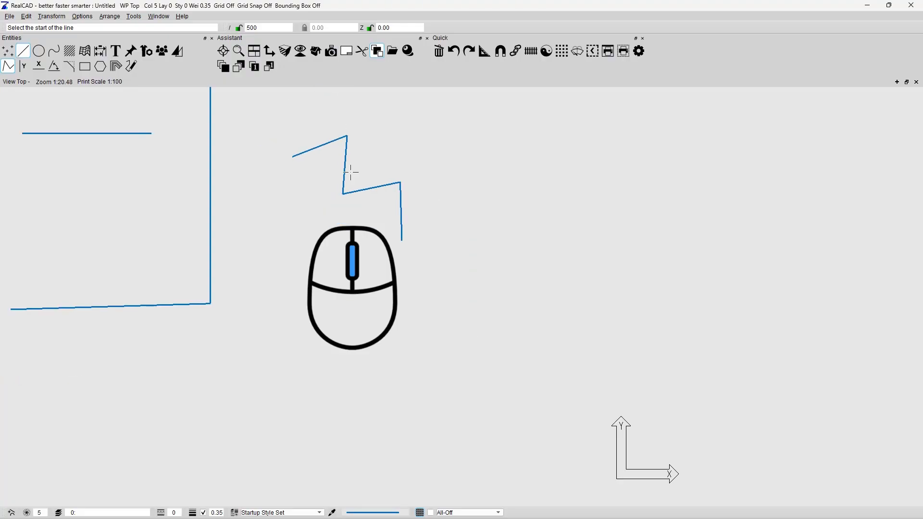
scroll(351, 171, "down", 4)
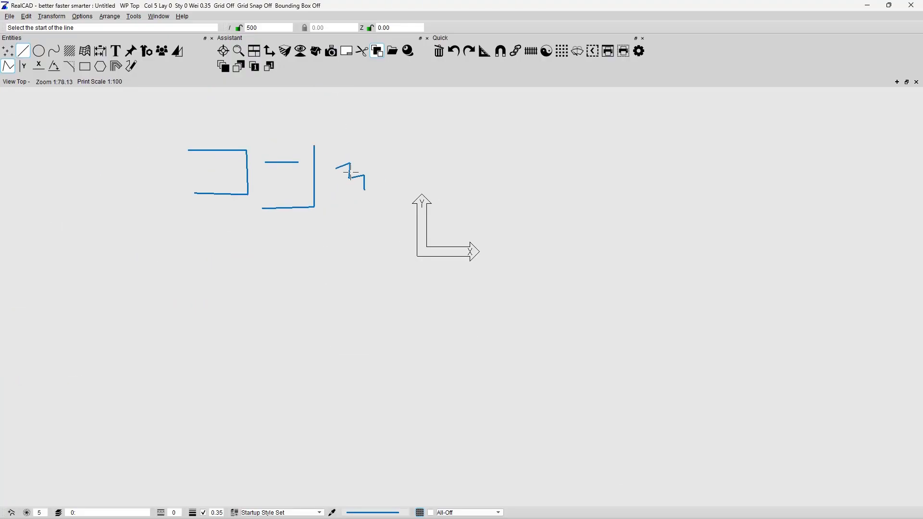
scroll(351, 172, "up", 6)
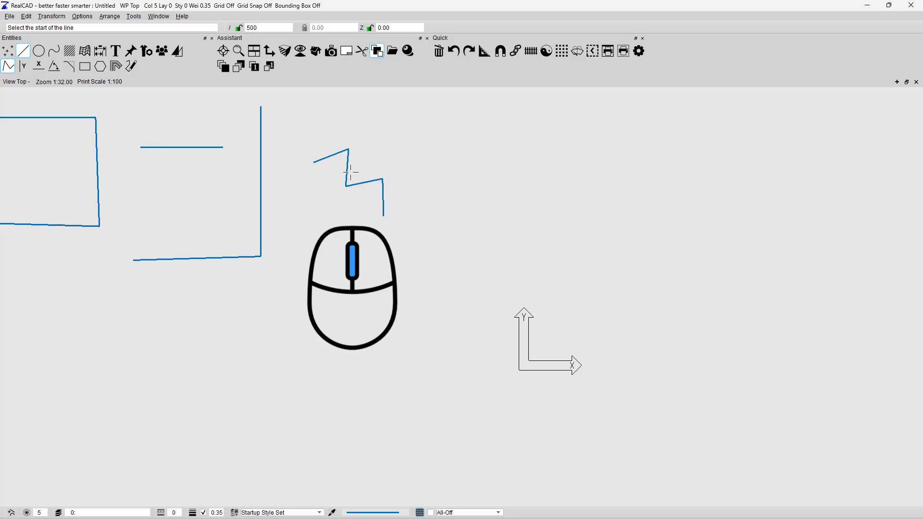
mouse_move(350, 172)
middle_mouse_down()
mouse_move(174, 194)
mouse_move(53, 188)
middle_mouse_up()
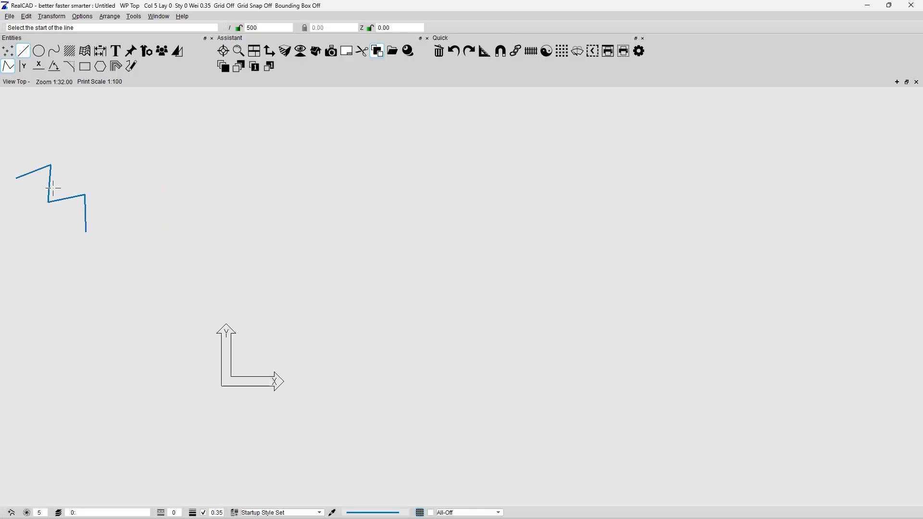
mouse_move(53, 188)
middle_mouse_down()
mouse_move(845, 202)
mouse_move(573, 199)
mouse_move(331, 219)
mouse_move(485, 204)
mouse_move(465, 204)
middle_mouse_up()
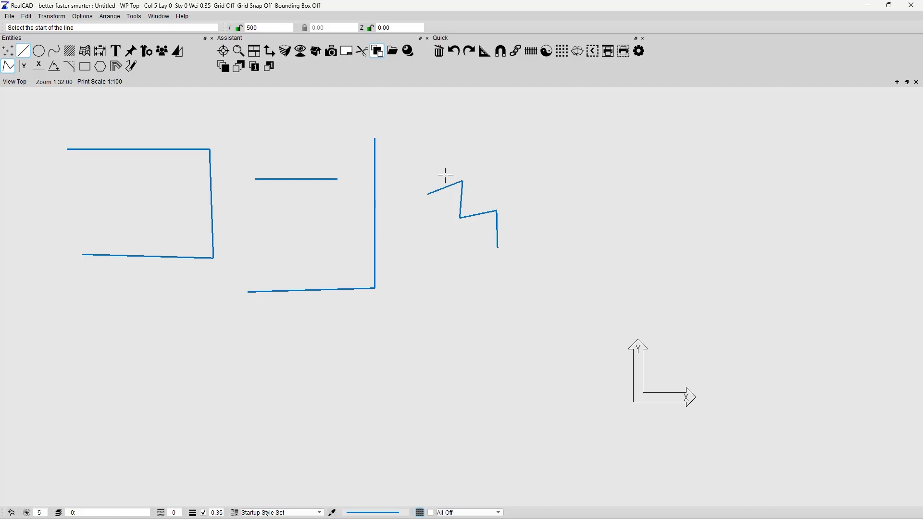
- Enable the different colour for dragging to the left in the system options, keeping reverse mouse wheel zoom off
left_click(640, 51)
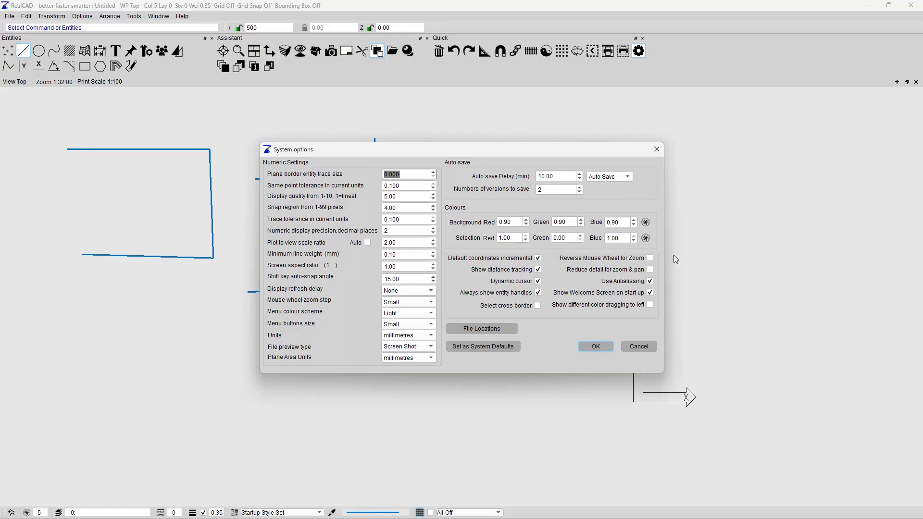
left_click(650, 258)
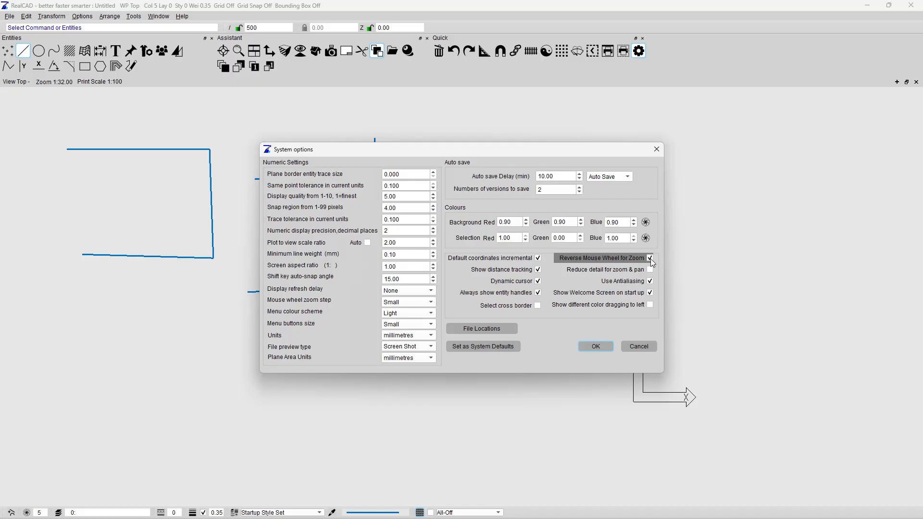
left_click(651, 258)
left_click(638, 308)
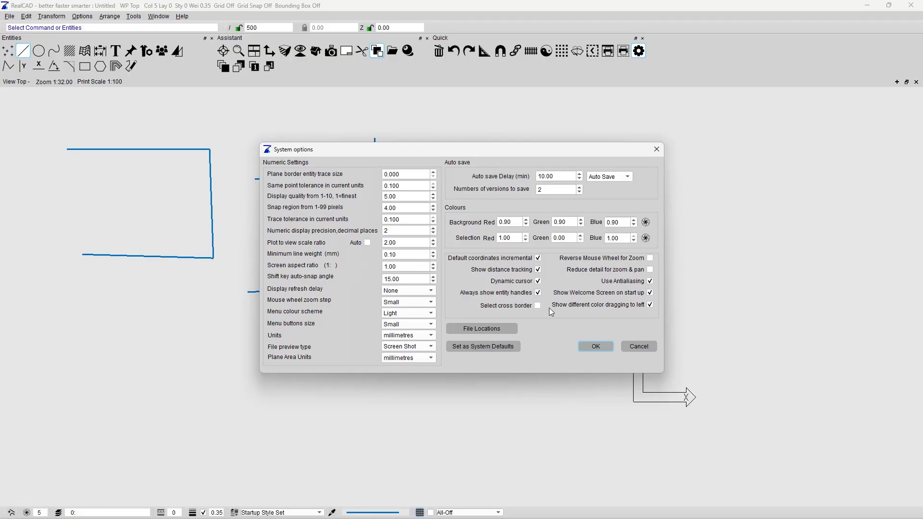
left_click(594, 347)
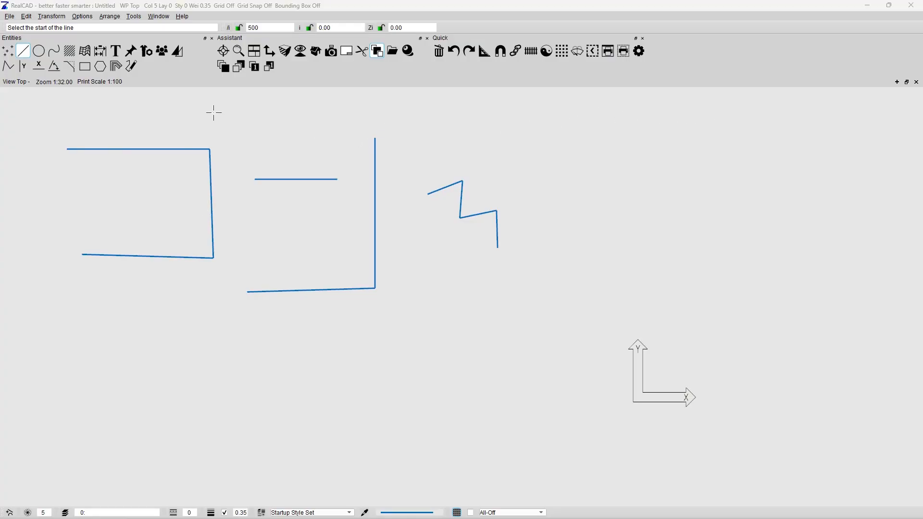
- Set the view's plot scale to 200
left_click(102, 83)
mouse_move(438, 234)
left_mouse_down()
mouse_move(223, 161)
mouse_move(152, 114)
left_mouse_up()
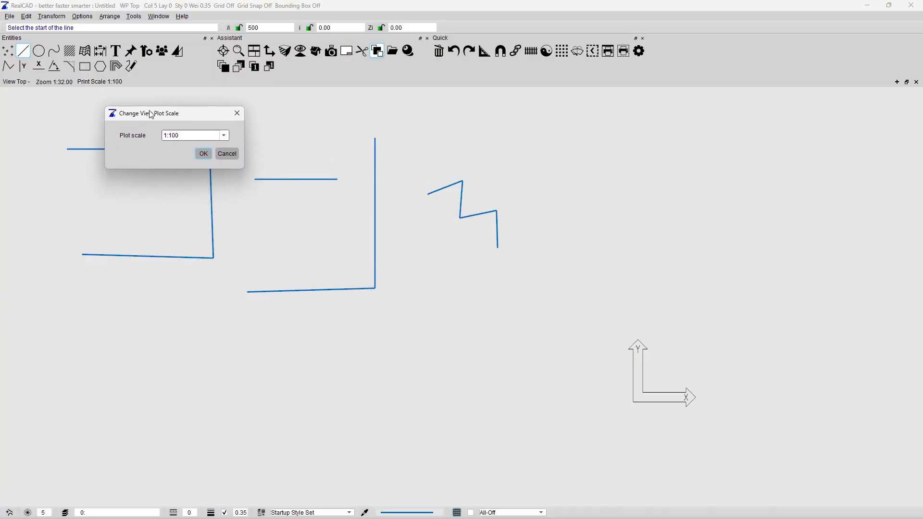
left_click(225, 137)
left_click(225, 137)
left_click(223, 134)
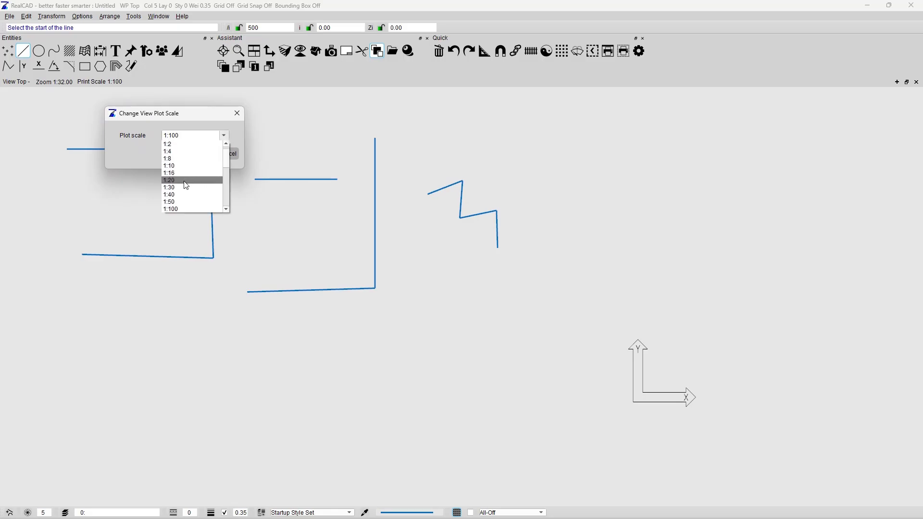
left_click(185, 180)
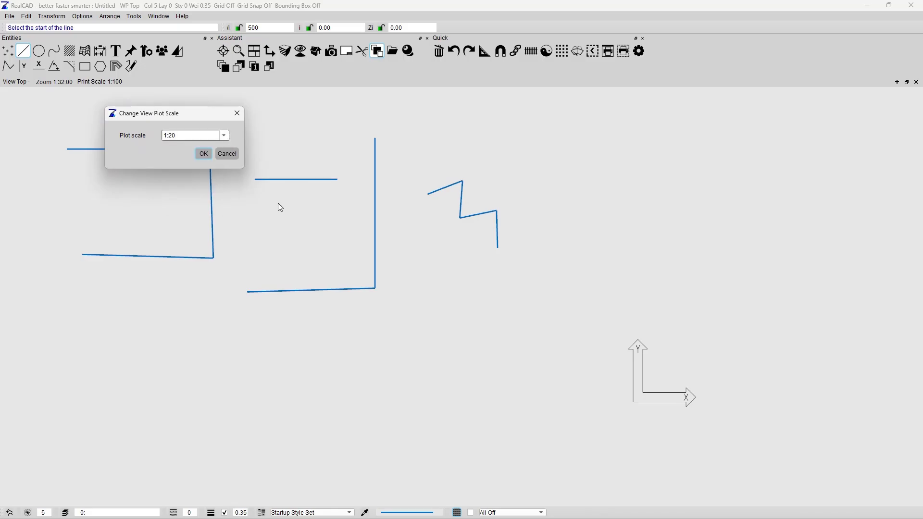
type("000")
key("BackSpace")
key("BackSpace")
left_click(201, 154)
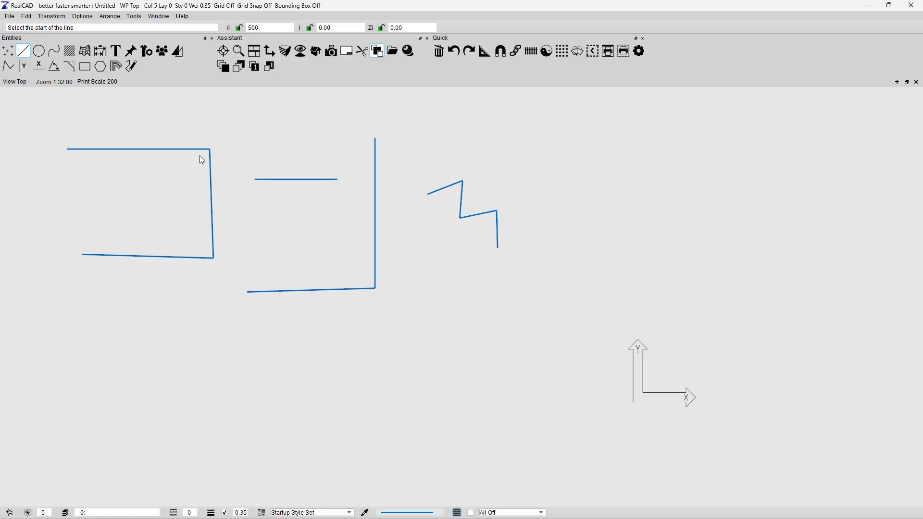
- Switch the drawing from the Top view to the Iso view and bring all the lines into view
left_click(20, 85)
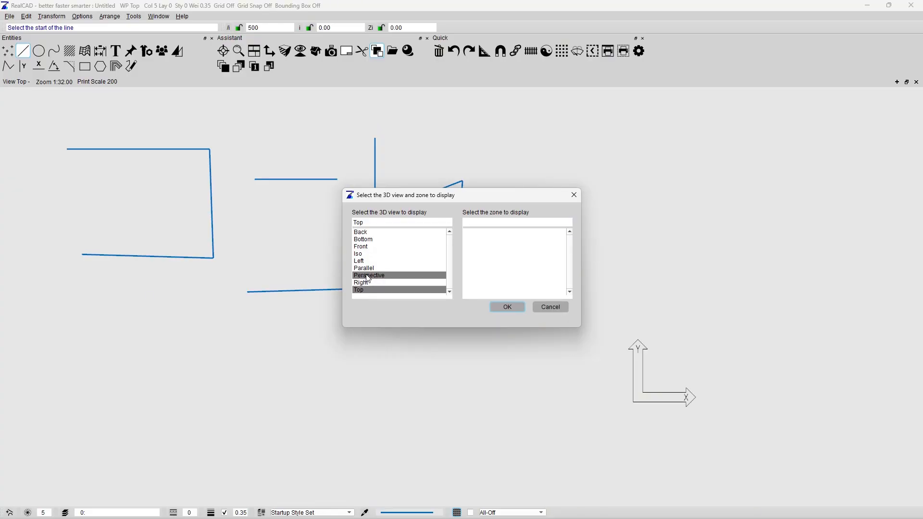
left_click(371, 253)
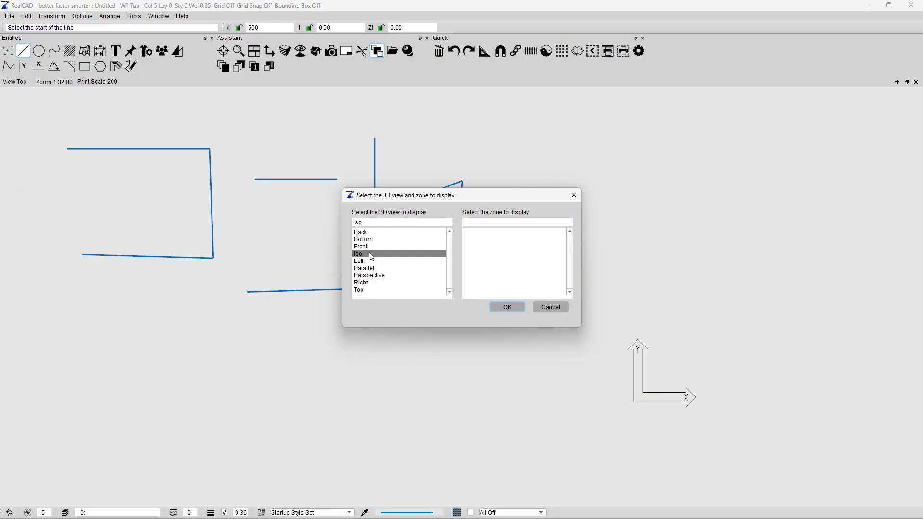
left_click(507, 307)
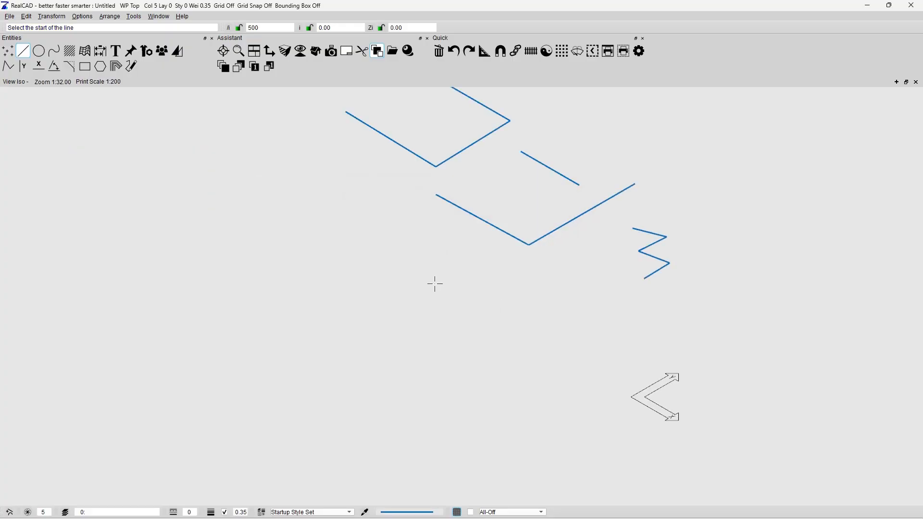
mouse_move(411, 278)
middle_mouse_down()
mouse_move(295, 318)
mouse_move(279, 342)
mouse_move(265, 329)
middle_mouse_up()
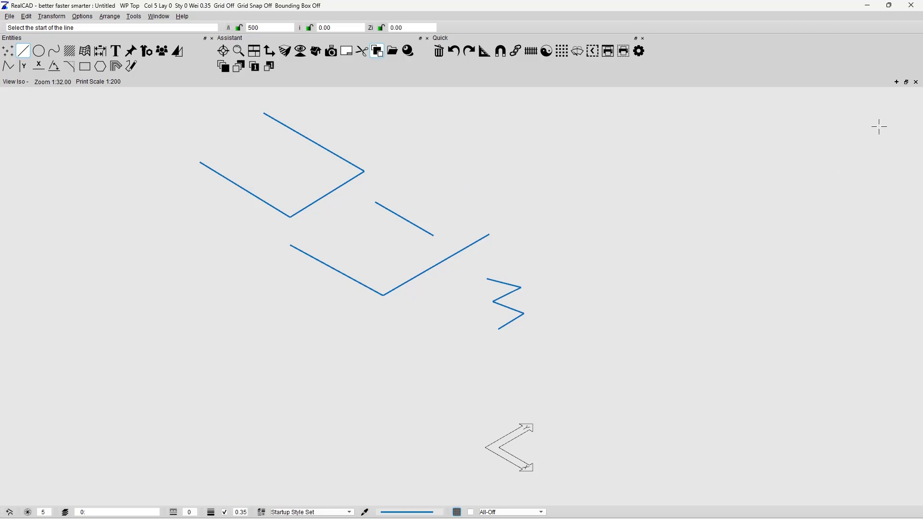
- Split the Iso view vertically and split one of the resulting halves horizontally to get three views
left_click(898, 81)
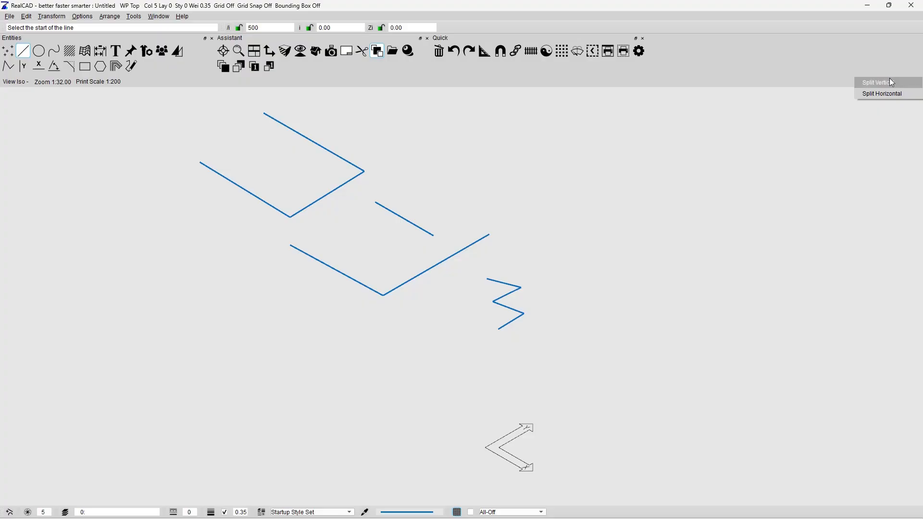
left_click(890, 82)
left_click(896, 82)
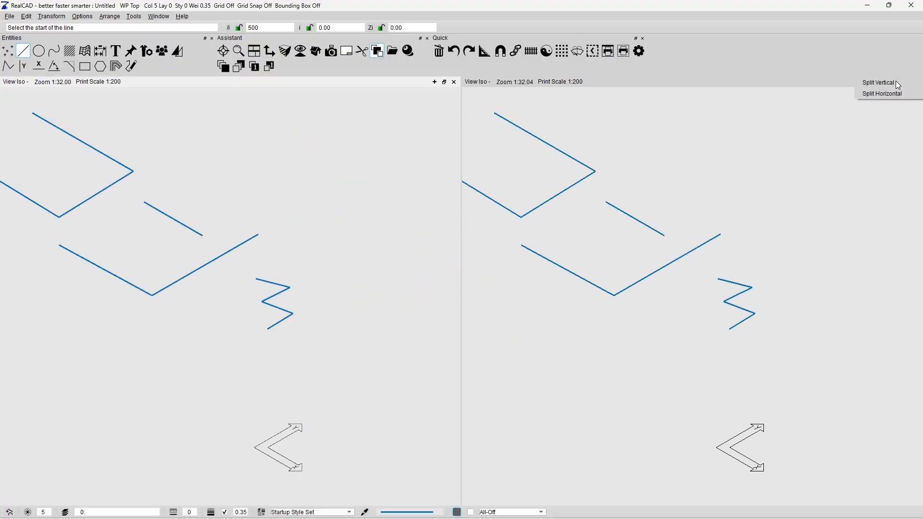
key("Escape")
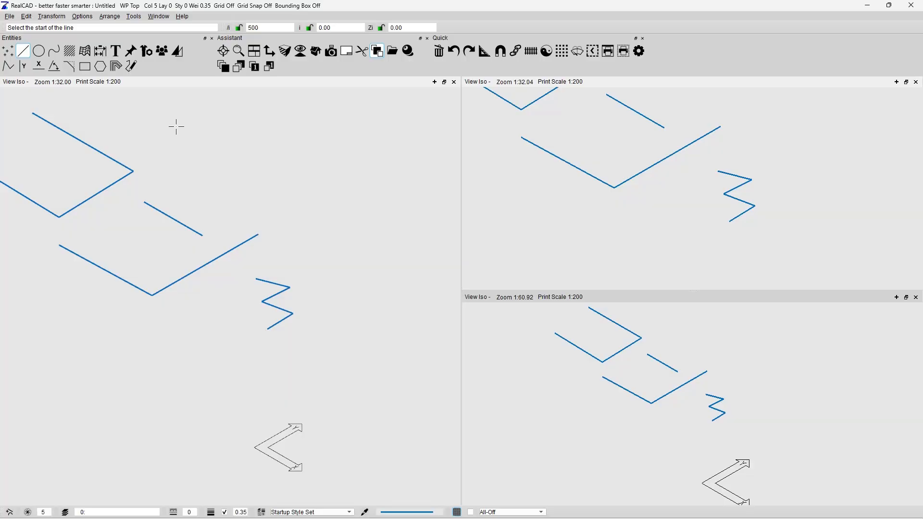
- Set the full-height view to Top and fit the drawn lines in it and in the upper Iso view
left_click(14, 82)
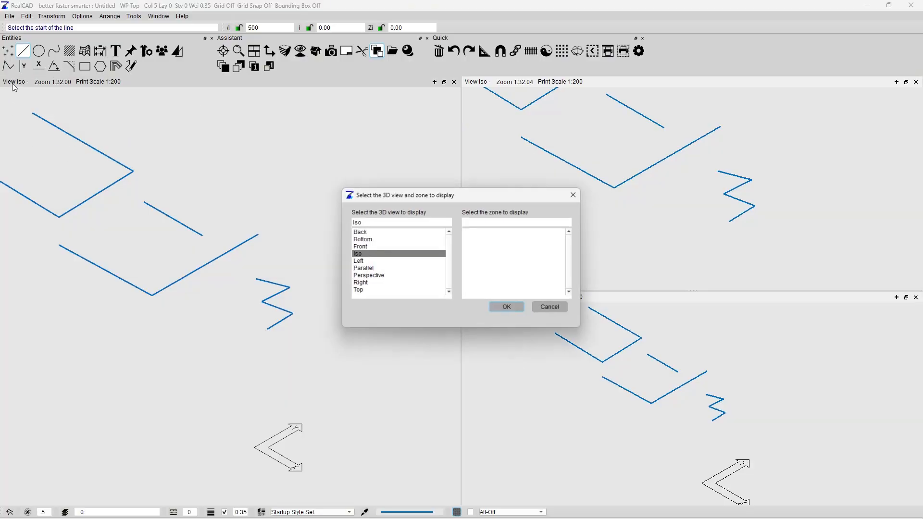
left_click(367, 290)
left_click(516, 311)
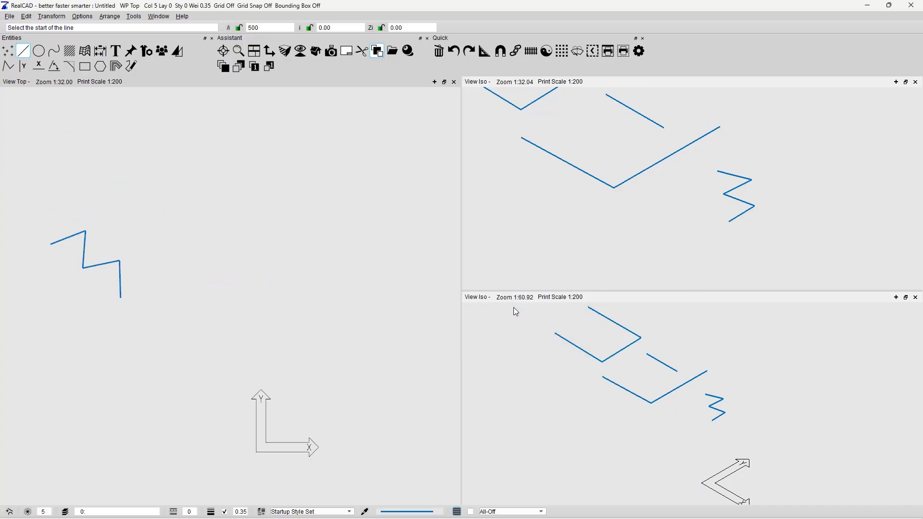
scroll(264, 329, "down", 4)
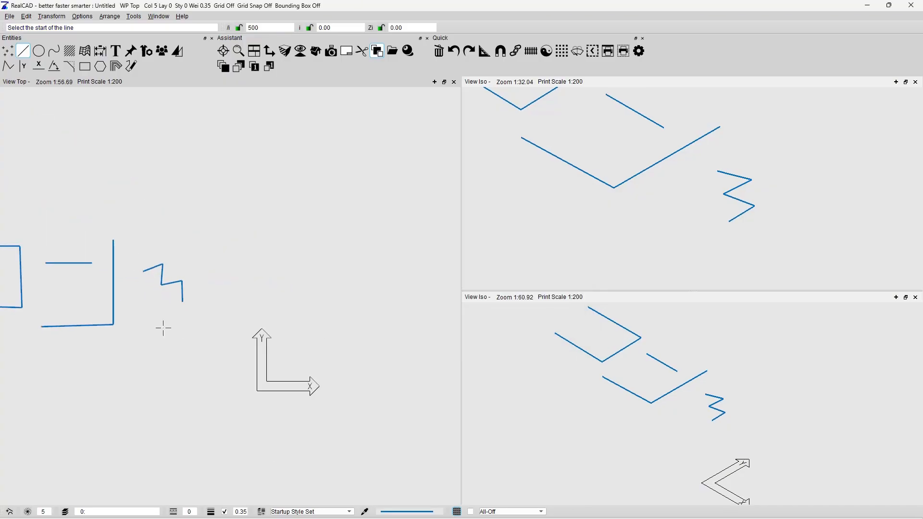
middle_click_drag(167, 327, 264, 267)
scroll(610, 183, "down", 1)
scroll(611, 183, "down", 3)
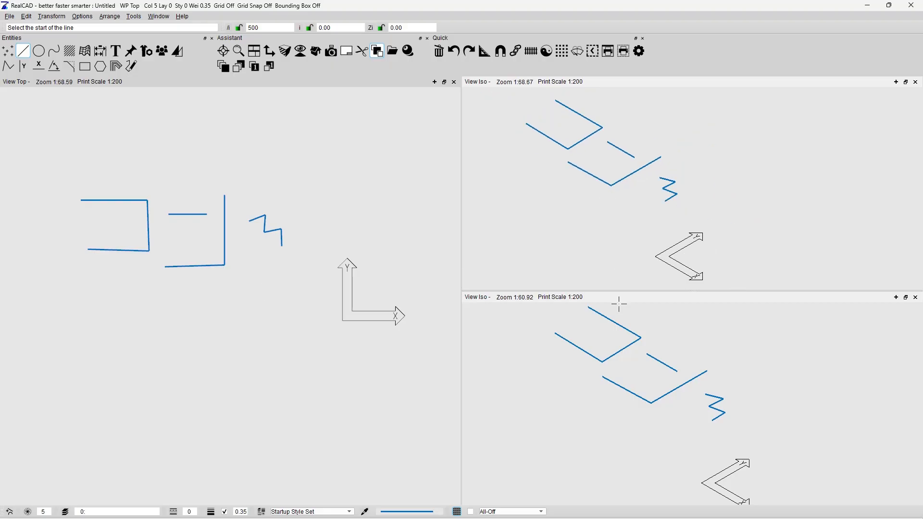
- Set the lower half-height view to Top and fit all the drawn lines and the axis symbol in it
left_click(620, 339)
key("Escape")
left_click(486, 298)
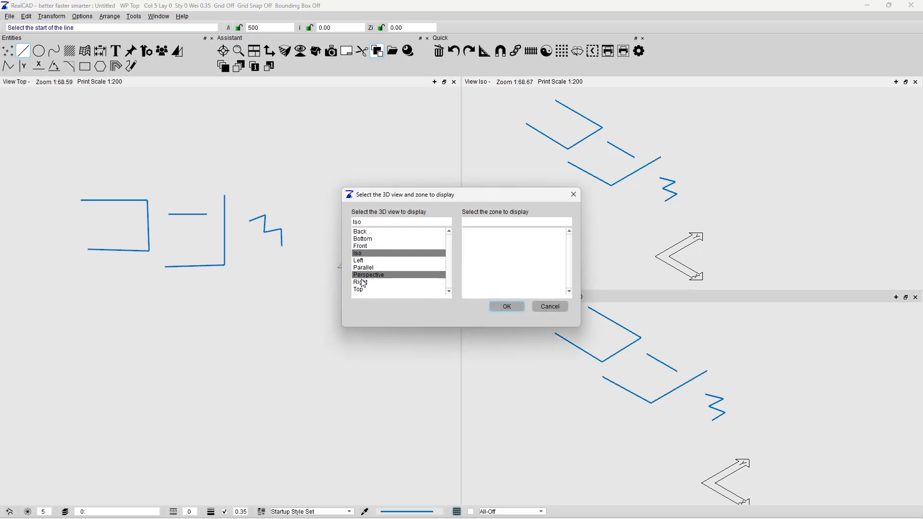
left_click(362, 289)
left_click(503, 305)
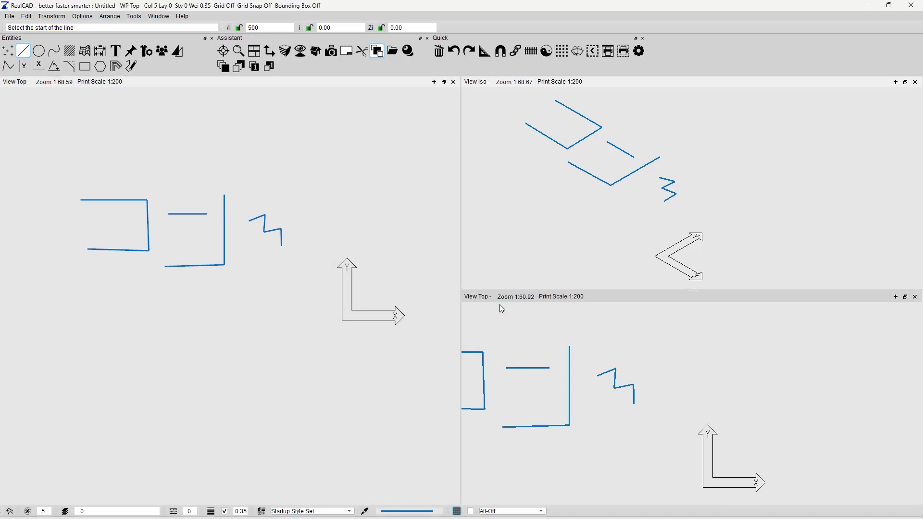
scroll(558, 360, "down", 3)
middle_click_drag(581, 387, 711, 392)
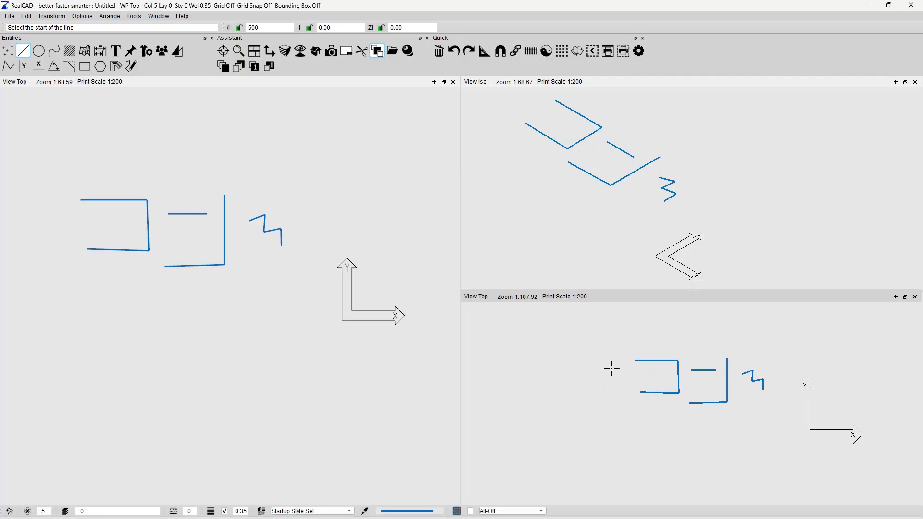
- Draw connected lines from the zigzag's upper vertex to its vertex above the last segment, ending at a point picked in the Iso view
scroll(275, 219, "up", 10)
middle_click_drag(293, 230, 237, 228)
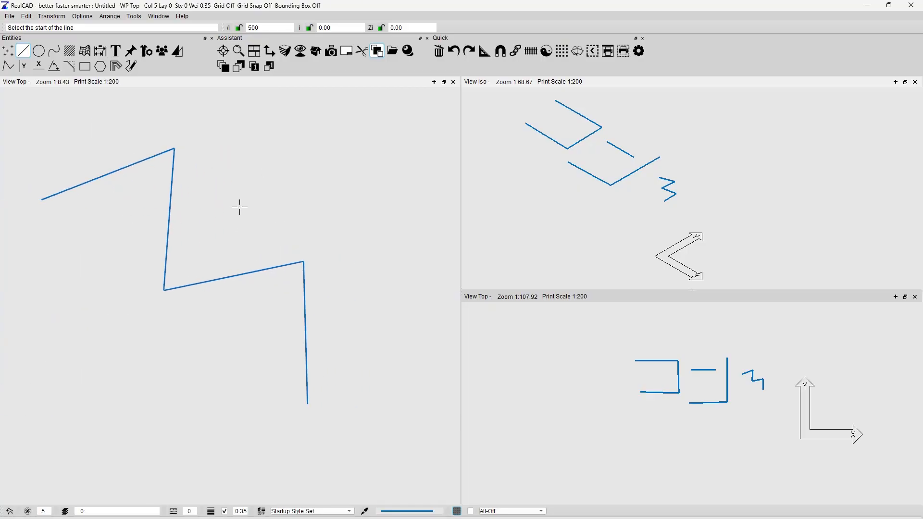
left_click(9, 66)
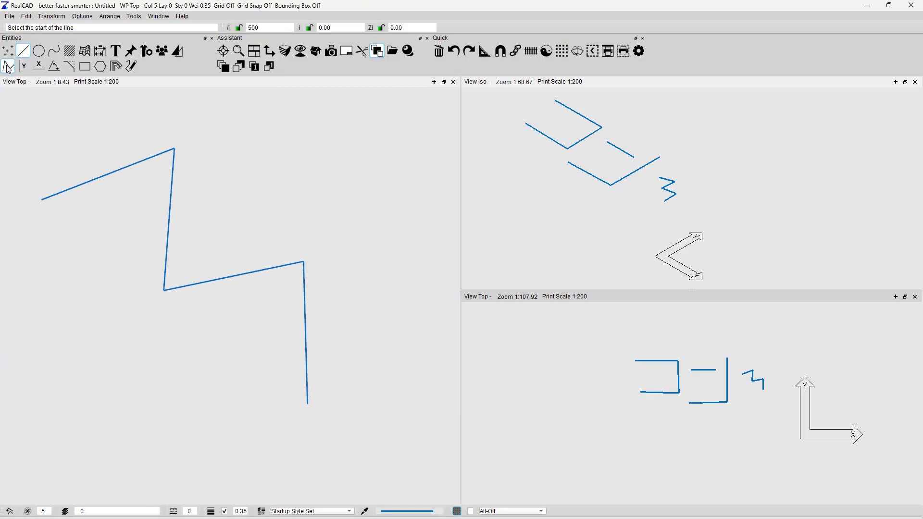
left_click(175, 150)
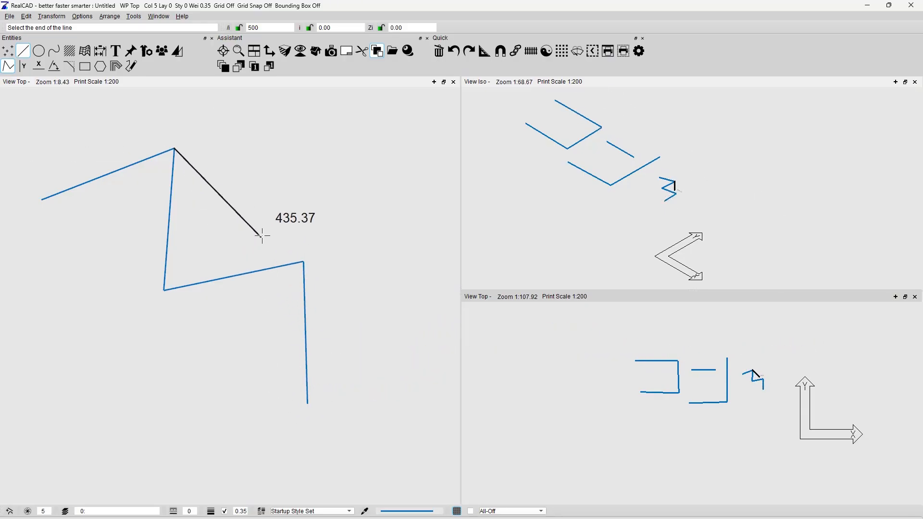
left_click(303, 261)
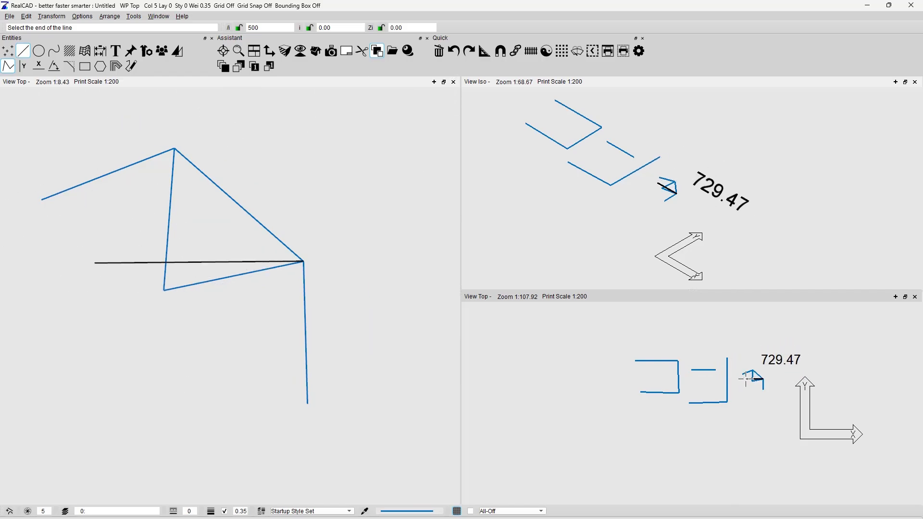
left_click(746, 221)
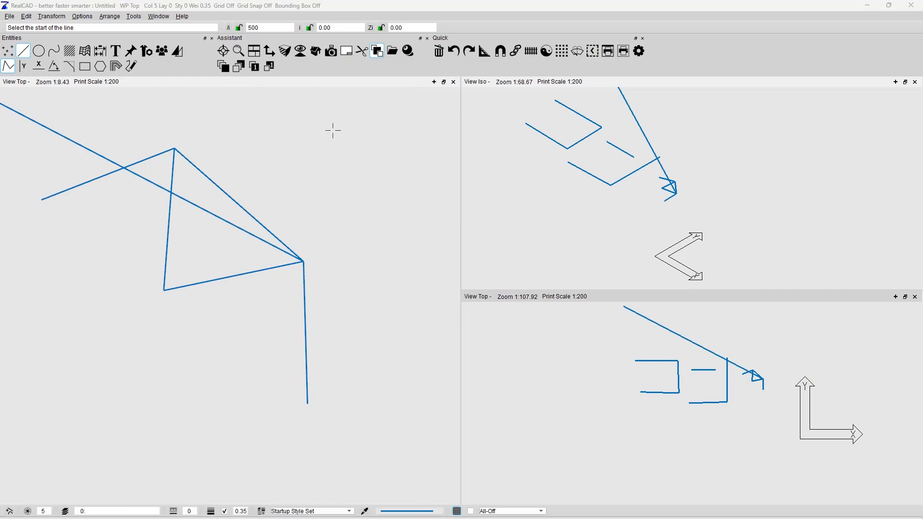
- Maximise the full-height Top view and restore the three-view layout, twice
left_click(444, 82)
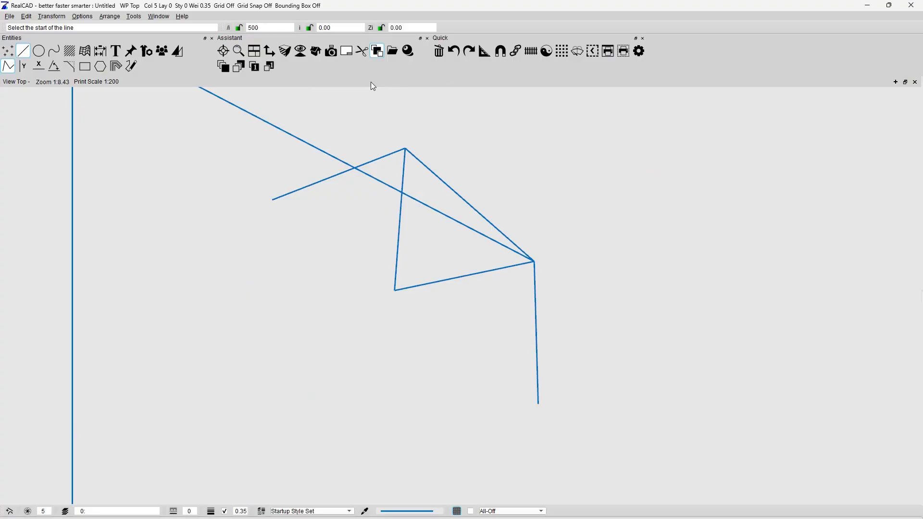
double_click(422, 81)
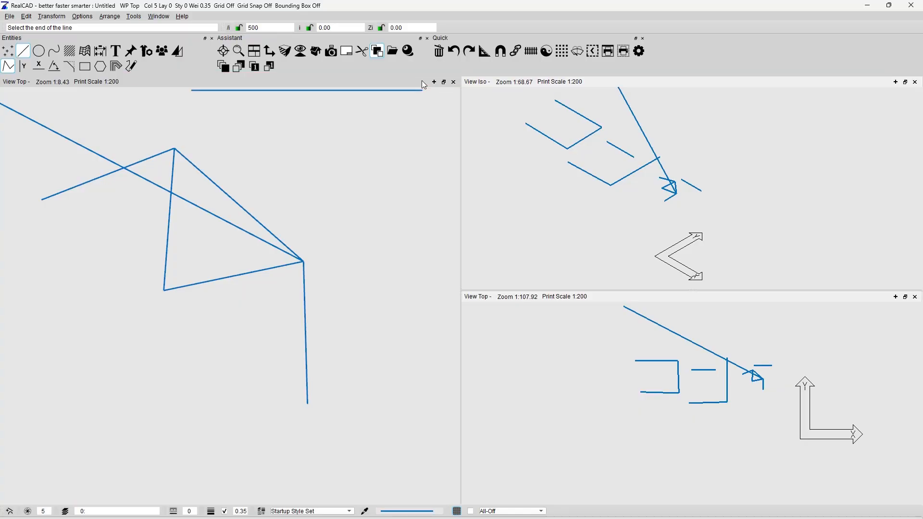
double_click(422, 82)
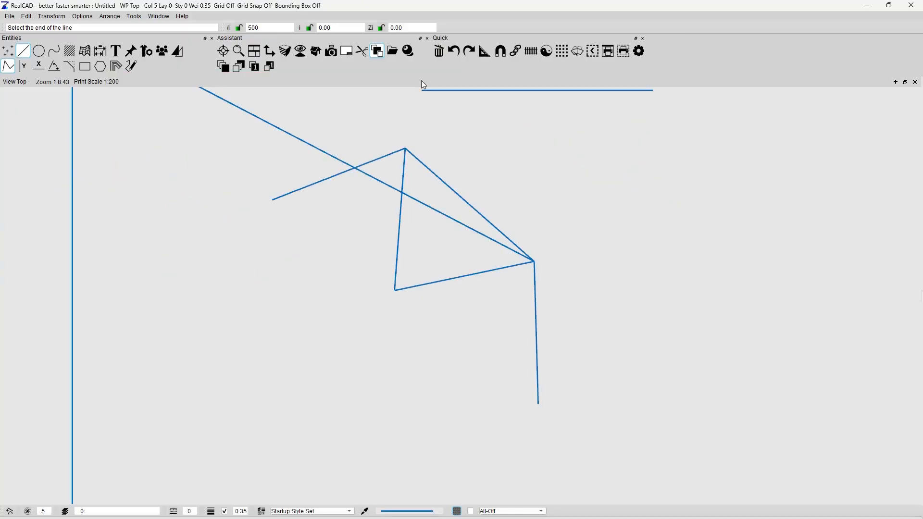
double_click(423, 83)
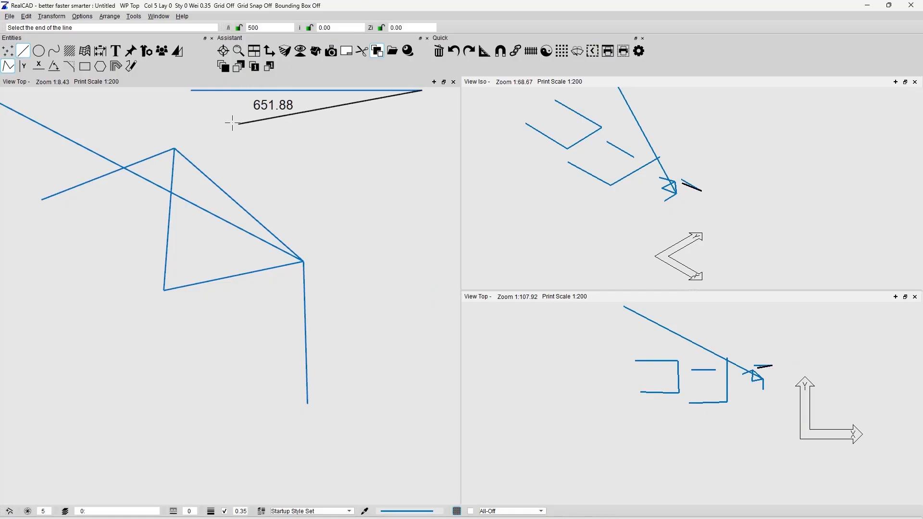
- Tile the three views, end the line being drawn, and close the full-height Top view and the Iso view
left_click(157, 18)
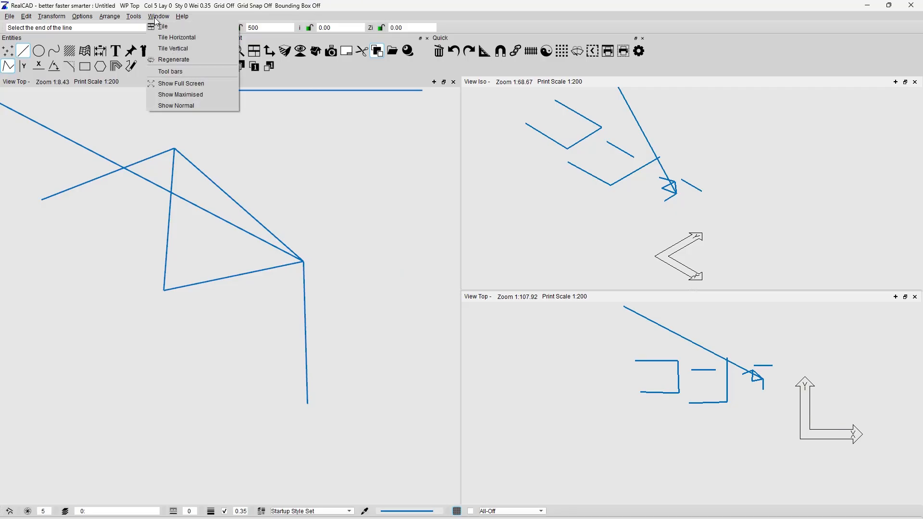
left_click(161, 27)
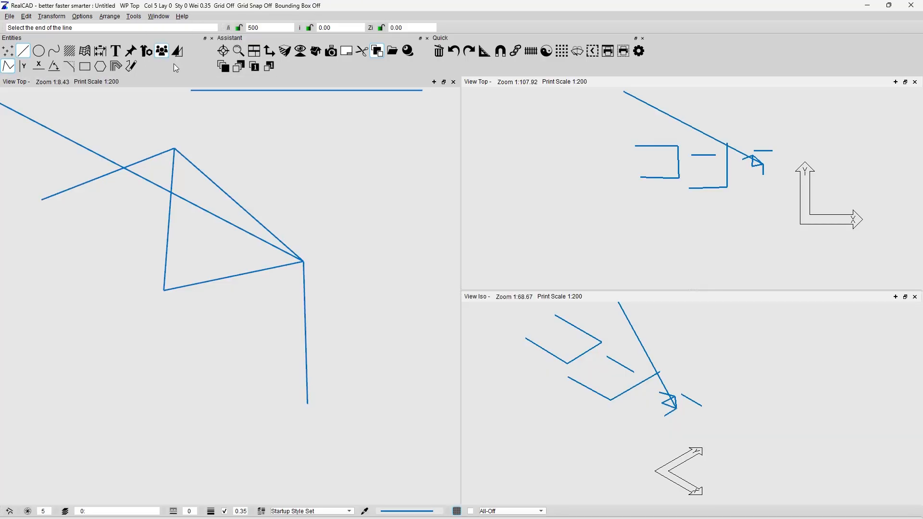
key("Escape")
left_click(453, 82)
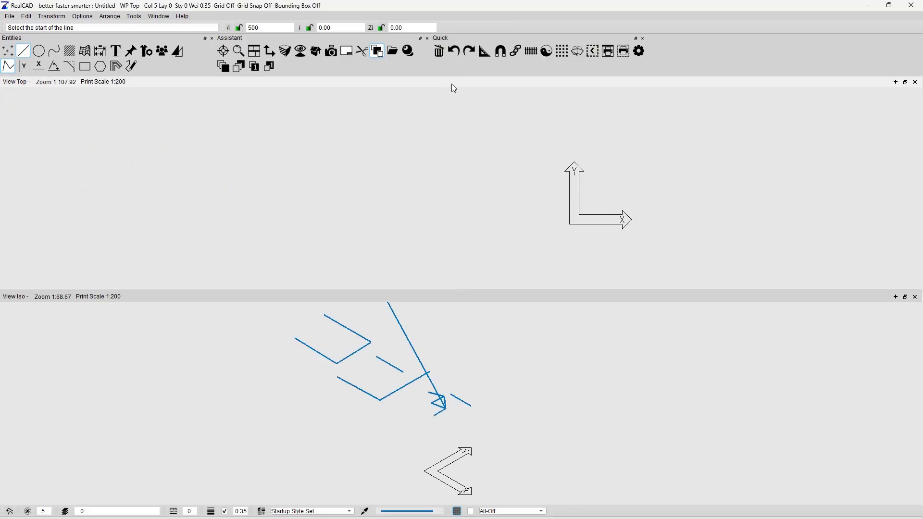
left_click(915, 297)
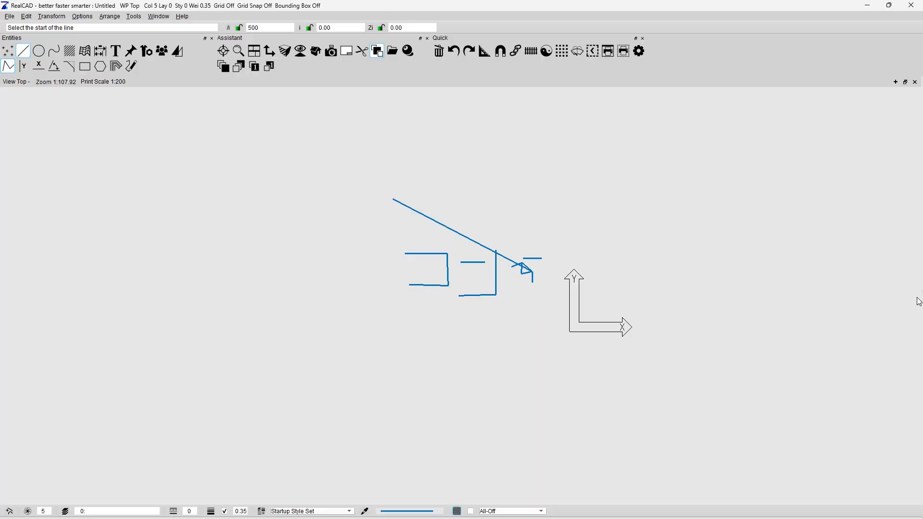
- Try to tile the single remaining Top view
left_click(162, 18)
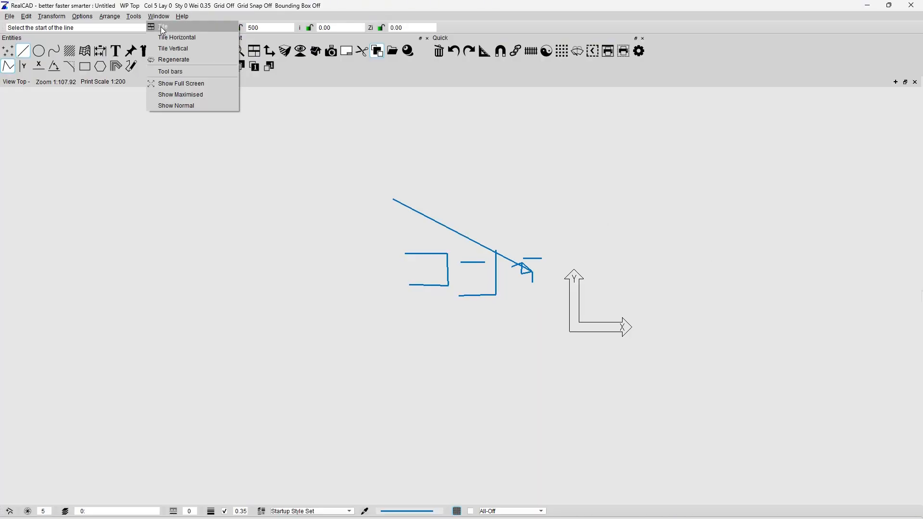
left_click(163, 29)
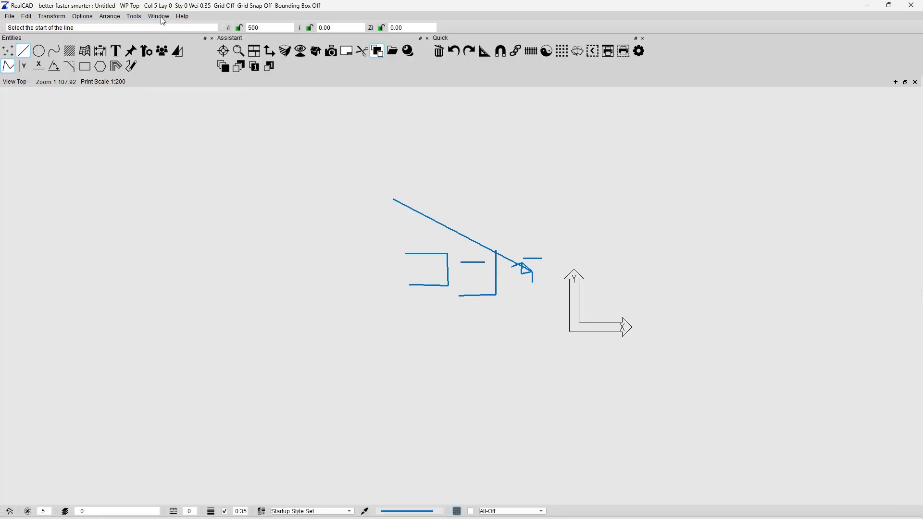
left_click(160, 19)
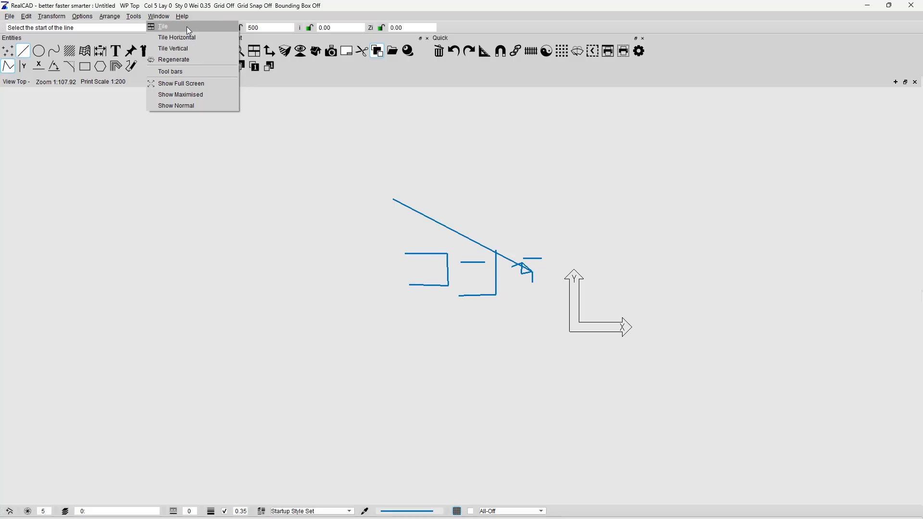
- Split the Top view horizontally, and rearrange the two resulting views with Tile Horizontal
left_click(906, 84)
left_click(907, 85)
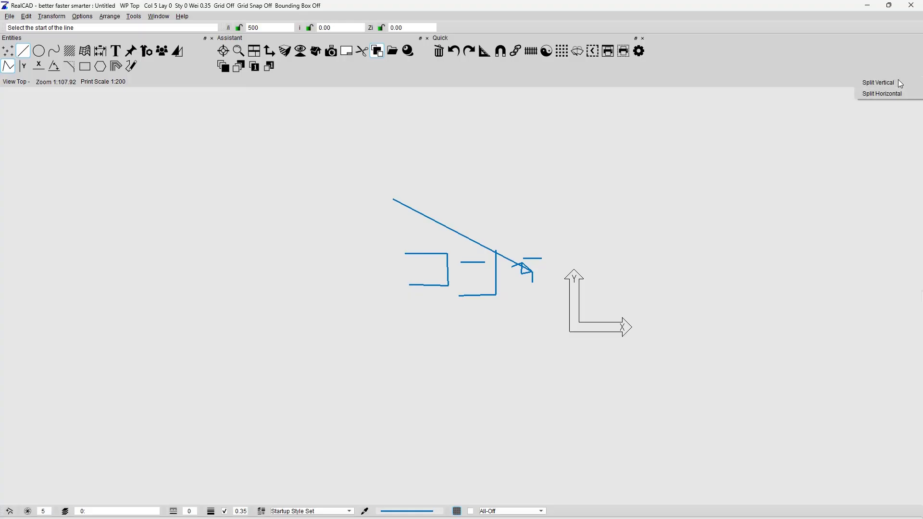
left_click(884, 92)
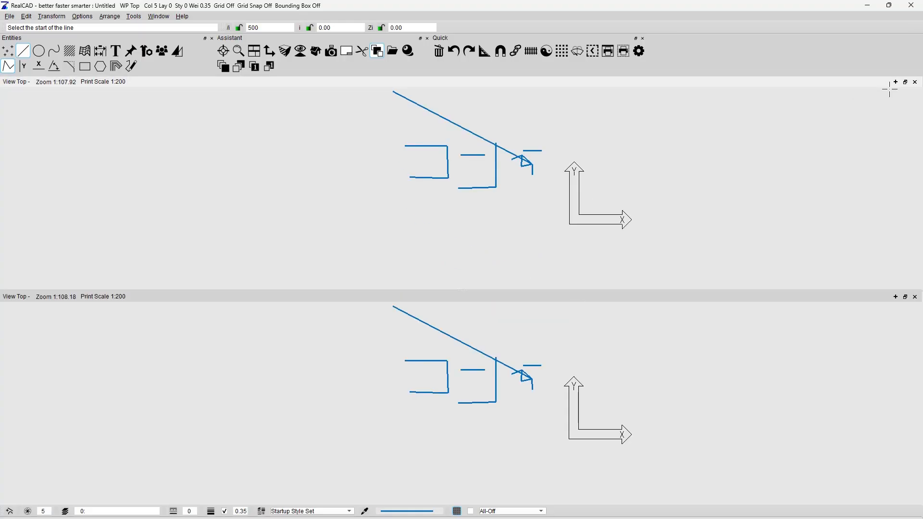
left_click(901, 84)
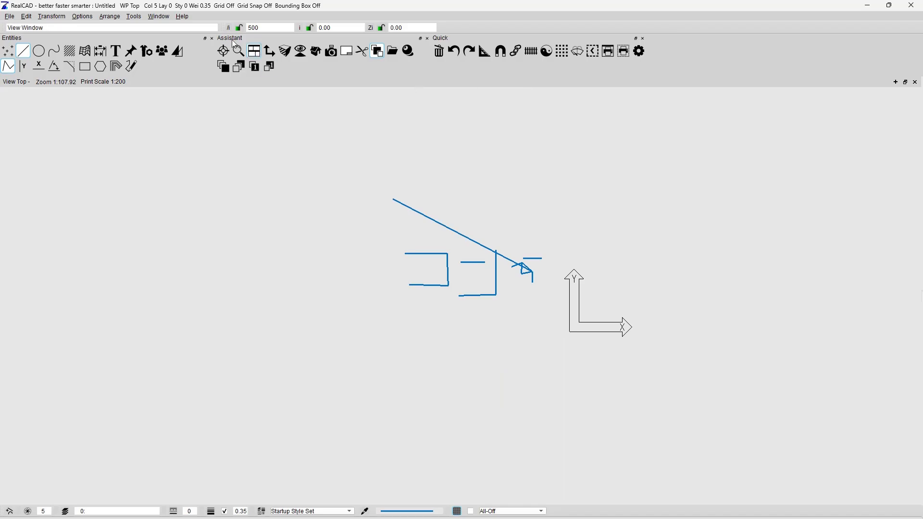
left_click(159, 17)
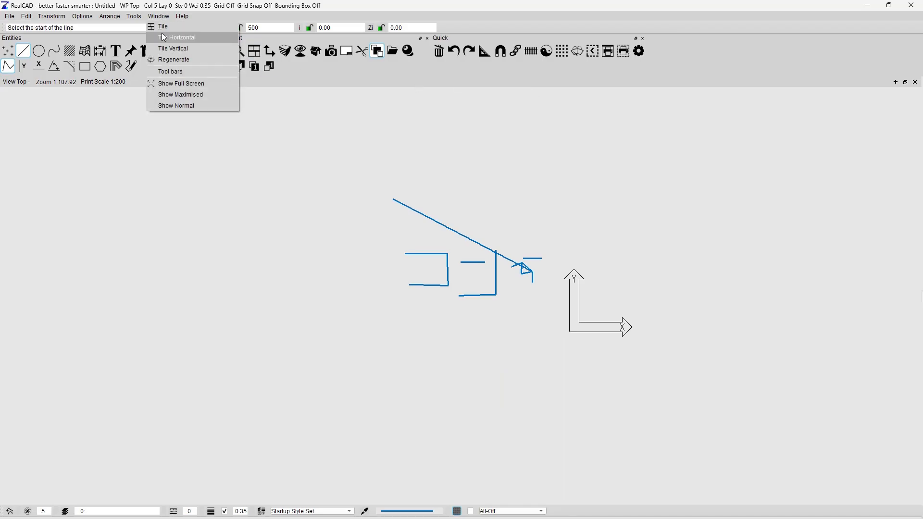
left_click(164, 38)
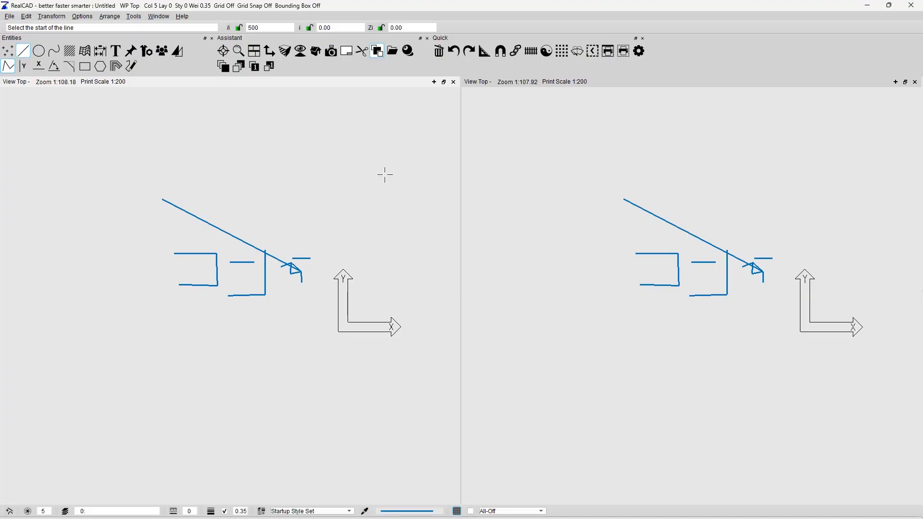
- Undock the Entities and Assistant toolbars over the drawing, and reset all toolbars to their default layout
left_click_drag(9, 44, 206, 227)
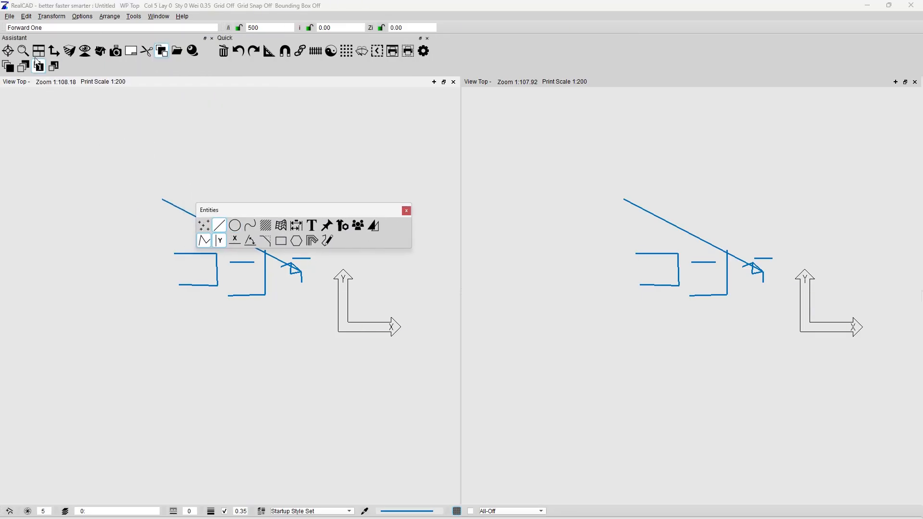
left_click_drag(20, 40, 256, 220)
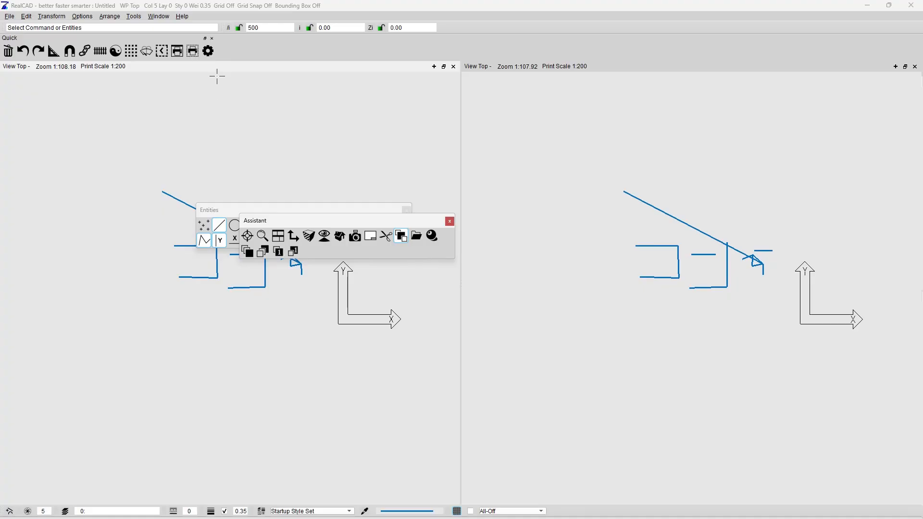
left_click(158, 16)
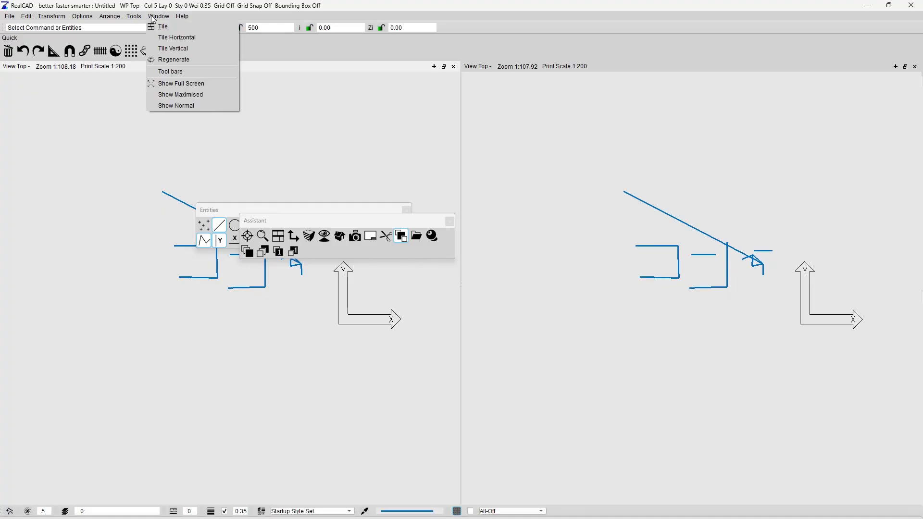
left_click(172, 71)
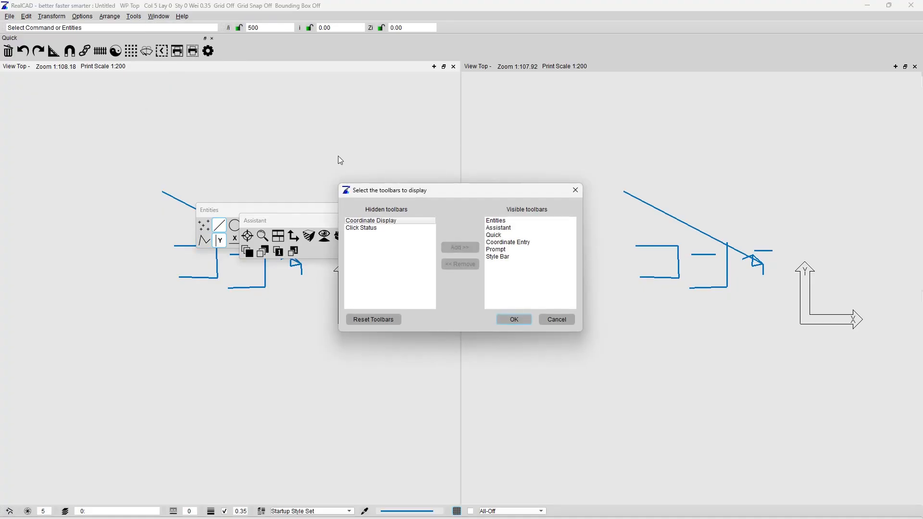
left_click(383, 320)
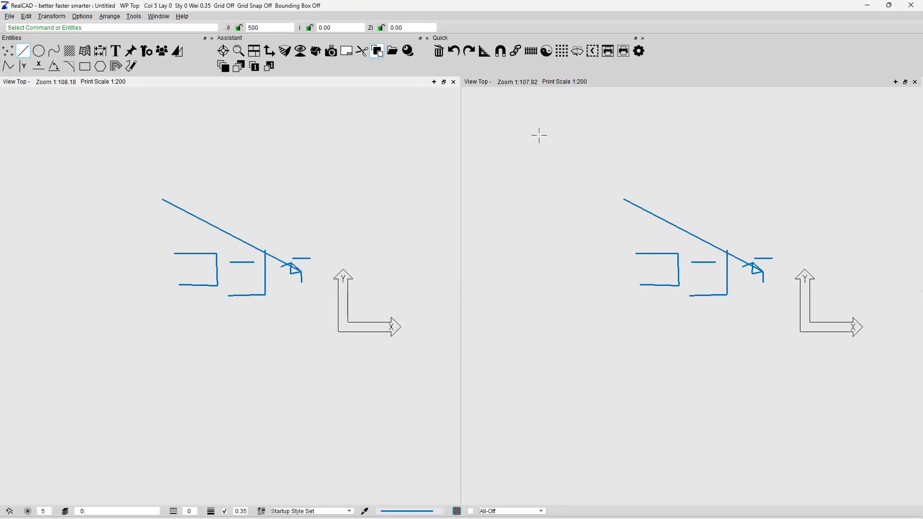